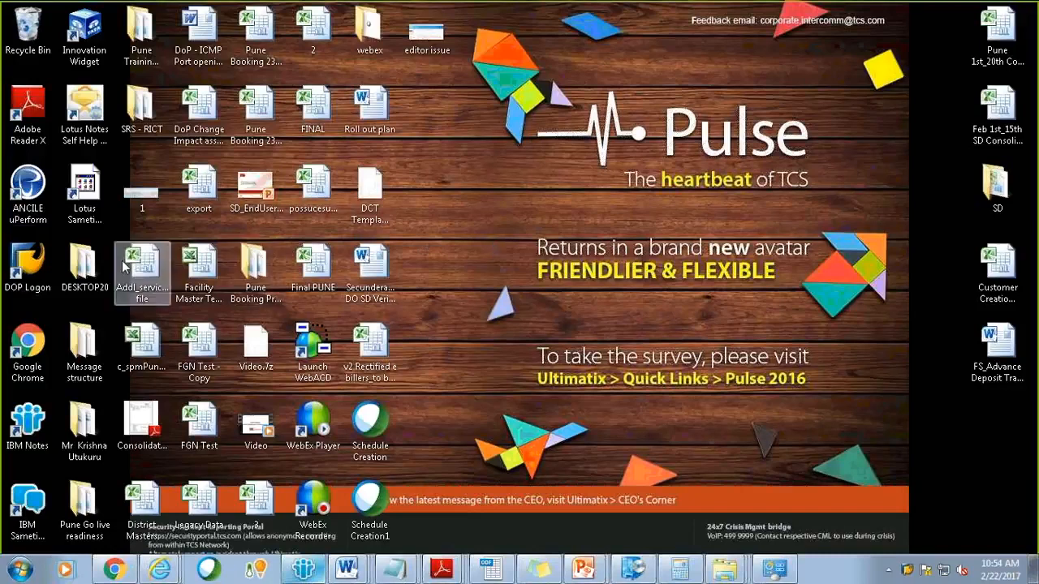
- Open the SAP logon application and connect to the TMT system
left_click(31, 278)
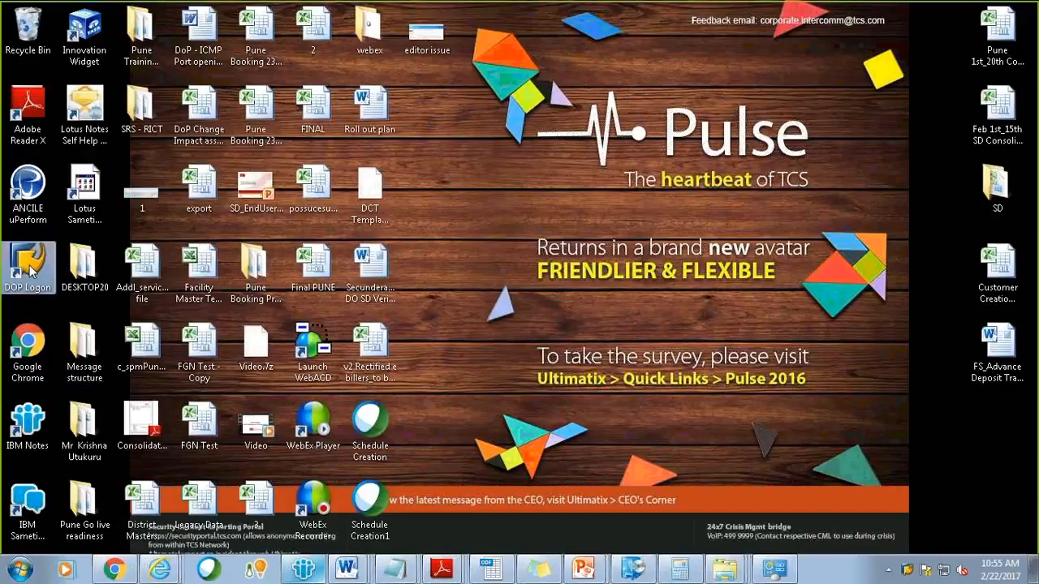
double_click(31, 278)
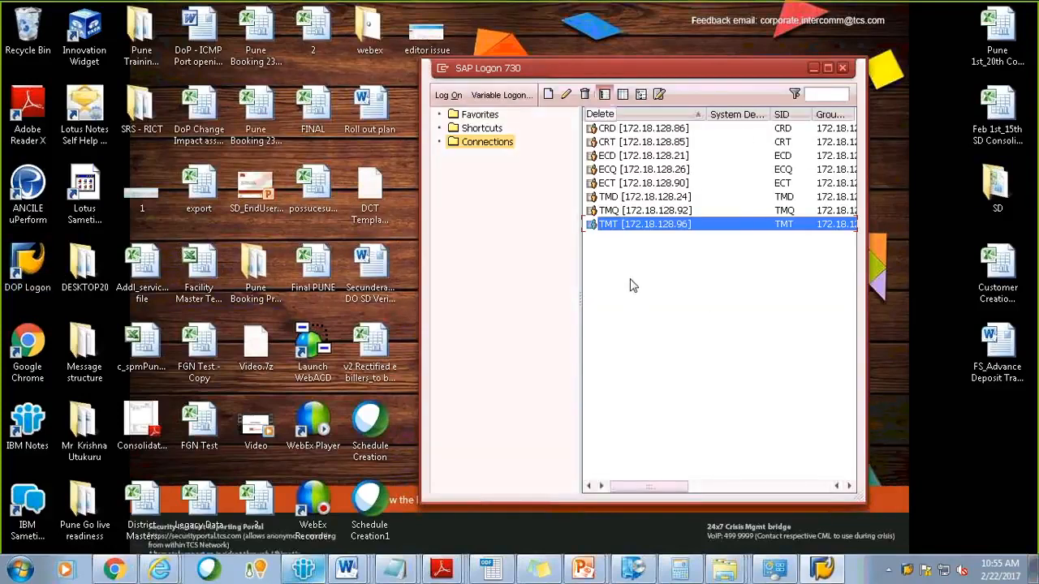
double_click(605, 224)
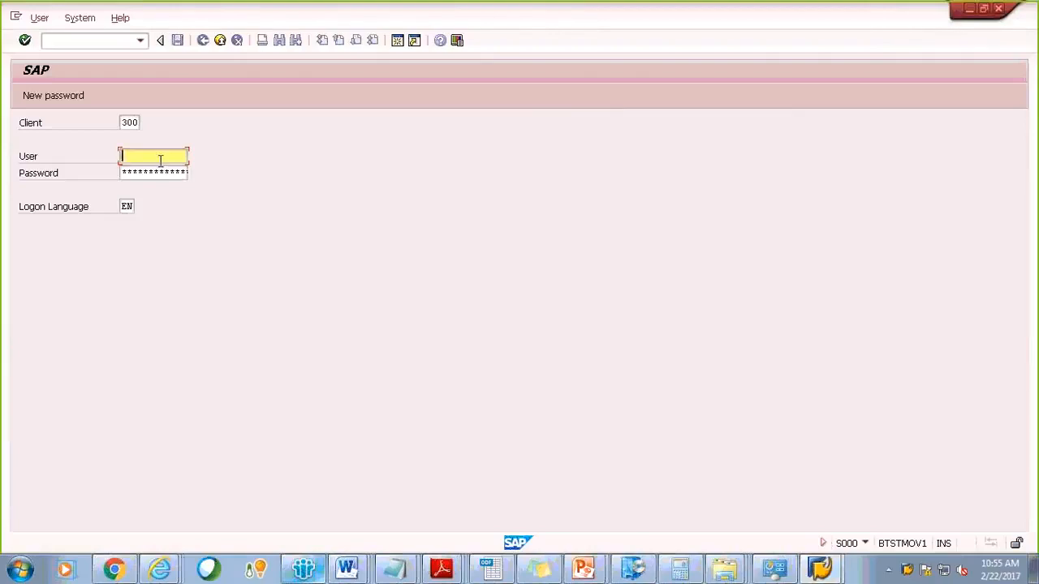
- Log on to client 300 with the saved user ID and the account password
left_click(156, 159)
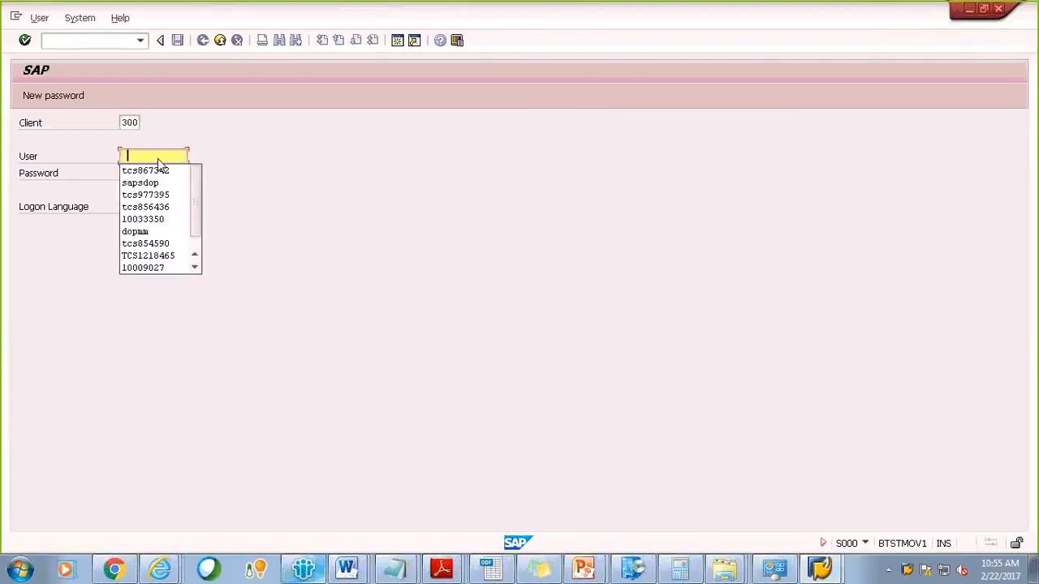
left_click(151, 170)
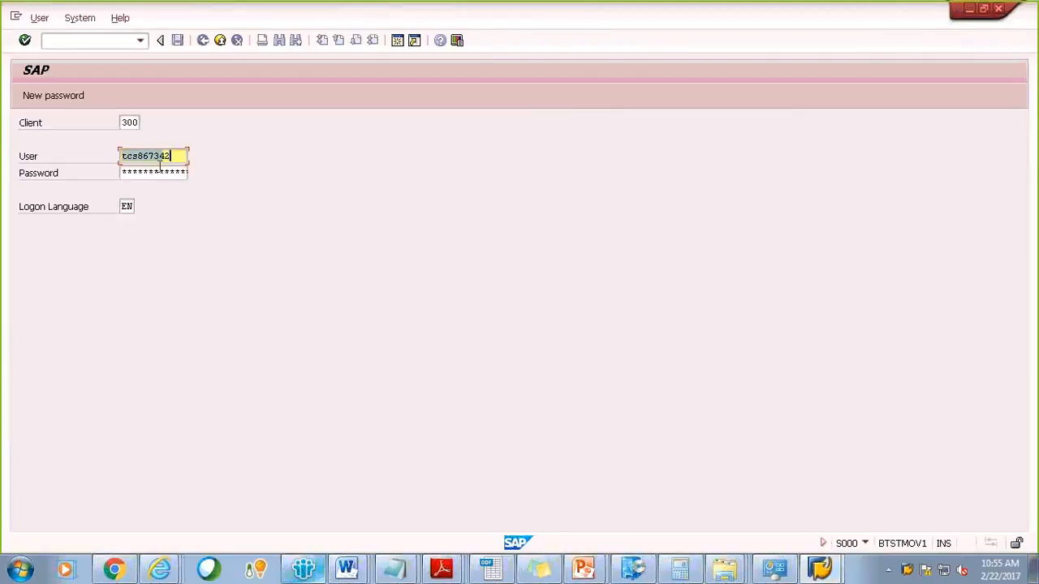
key("Tab")
left_click(163, 172)
key("Return")
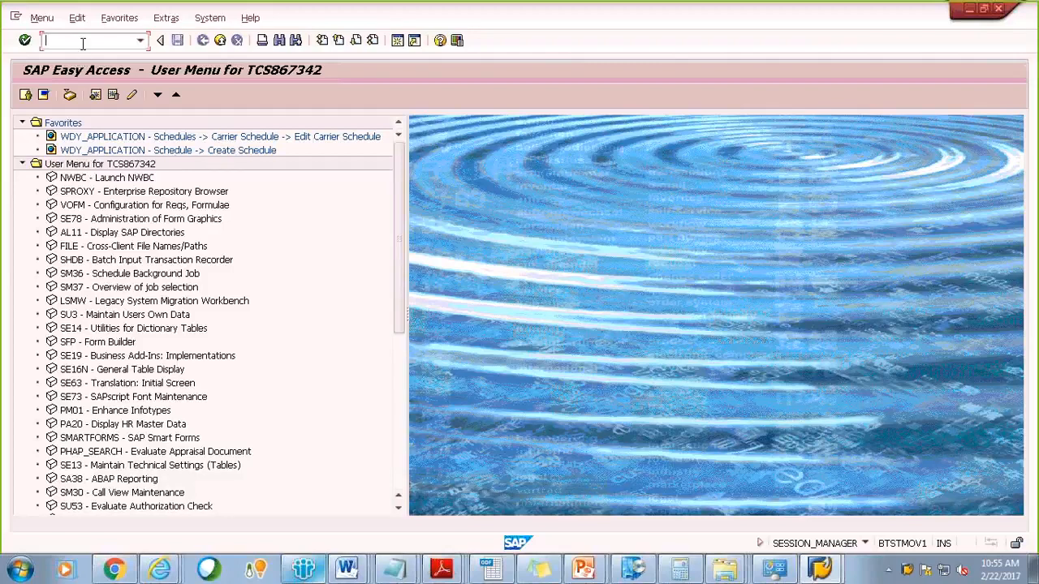
- Launch the NetWeaver Business Client with transaction nwbc and open the ZS:TMS_TRANSPORTATION_MGR_V2 role
type("nwbc")
key("Return")
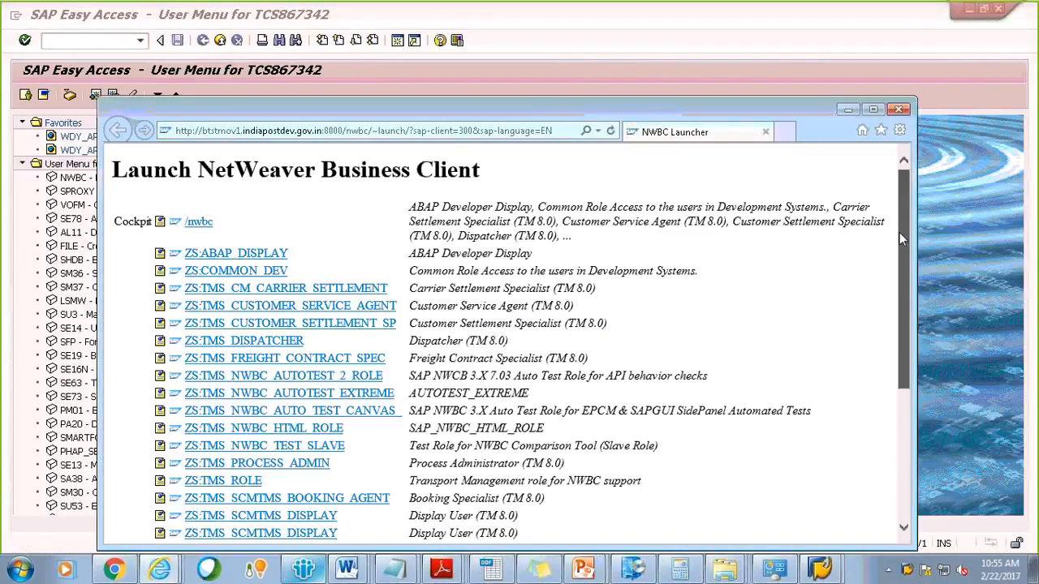
left_click_drag(900, 233, 904, 418)
left_click(356, 476)
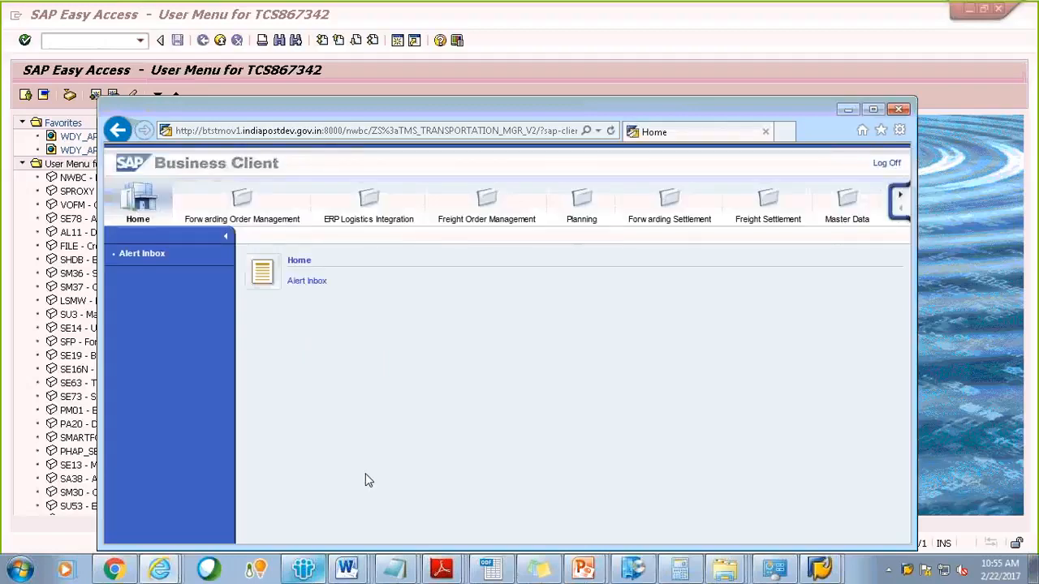
- Start creating a new schedule from the Transportation Network master data
left_click(840, 213)
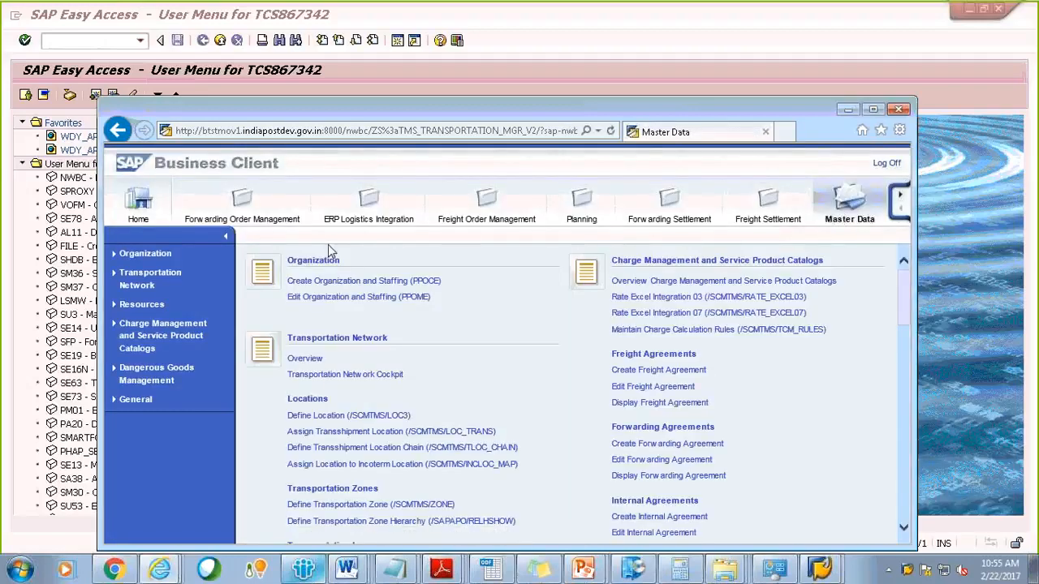
left_click(150, 278)
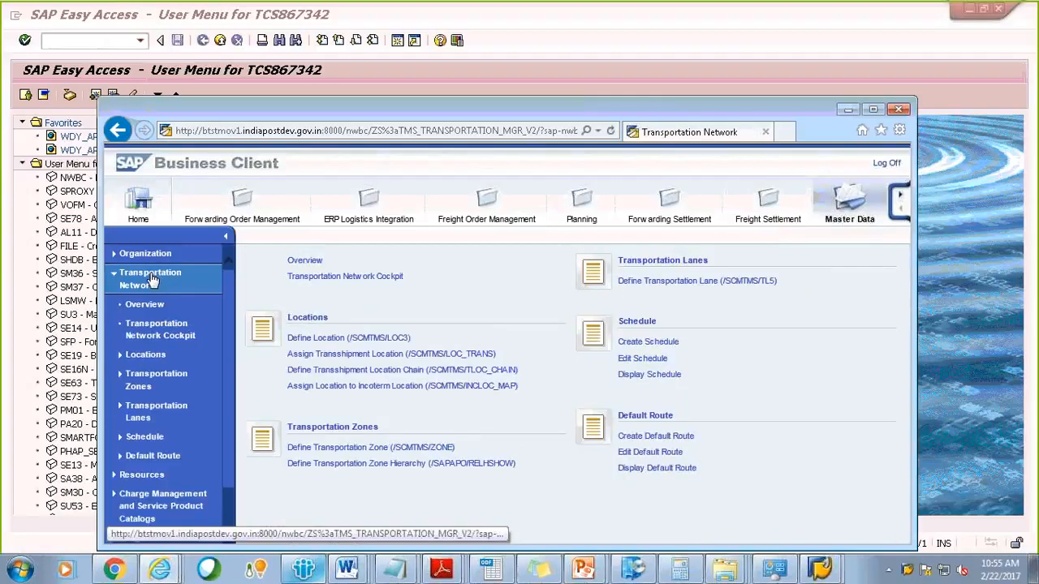
left_click(659, 342)
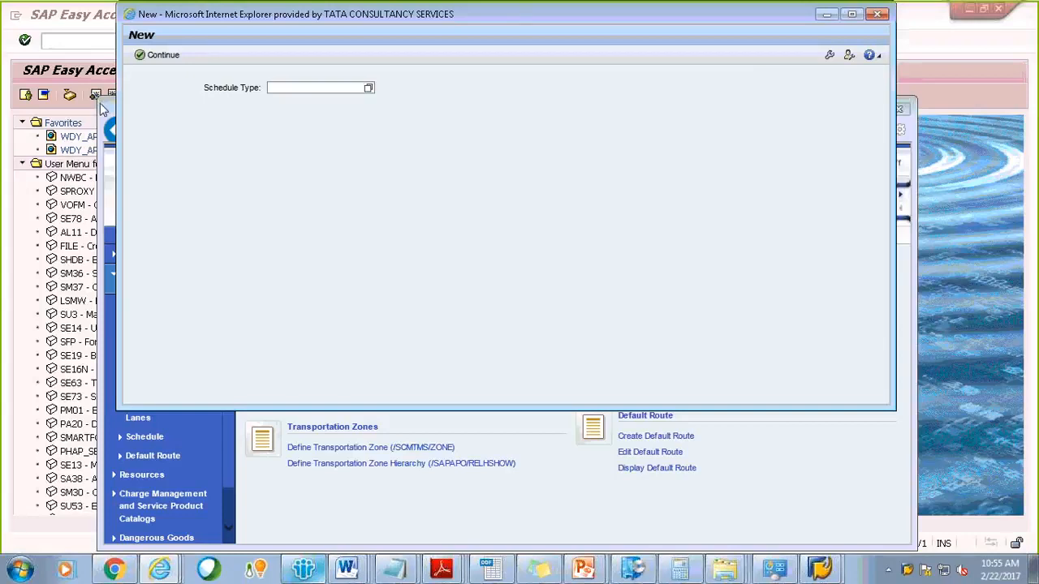
left_click(59, 98)
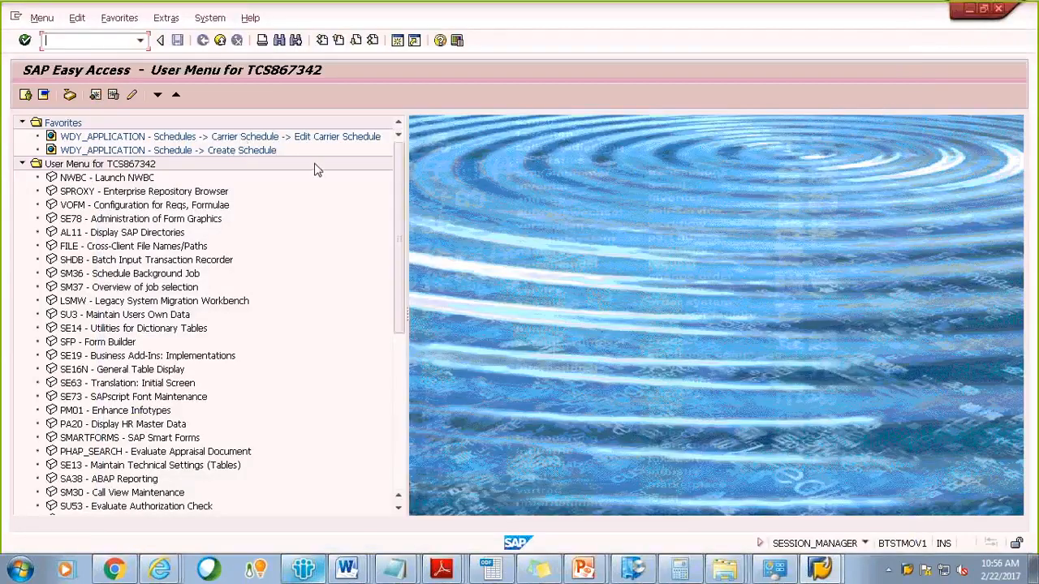
key("alt+Tab")
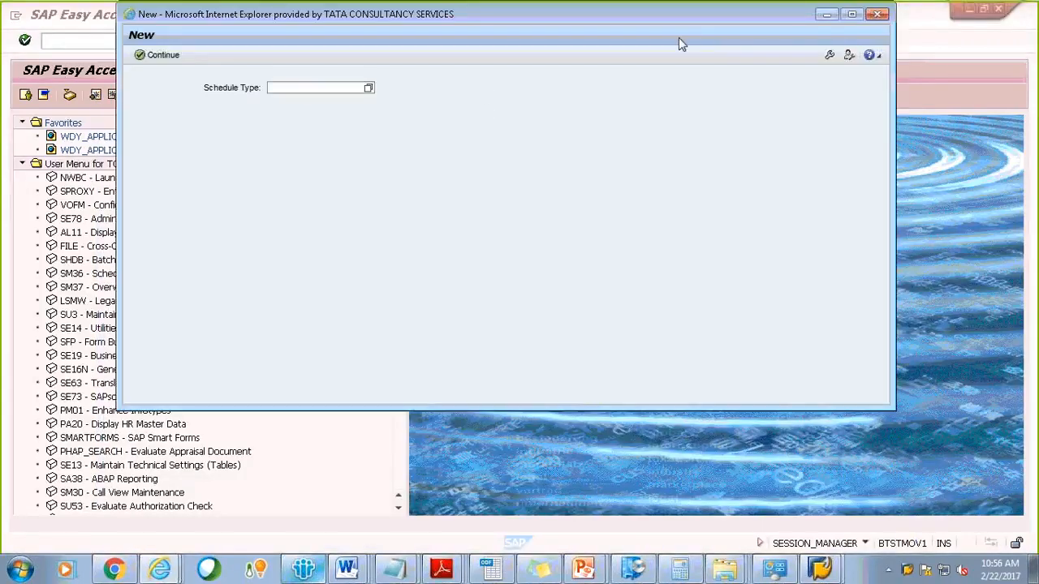
- Maximize the new schedule window and continue with schedule type ZRTC (RTC Schedule)
left_click(851, 14)
left_click(247, 82)
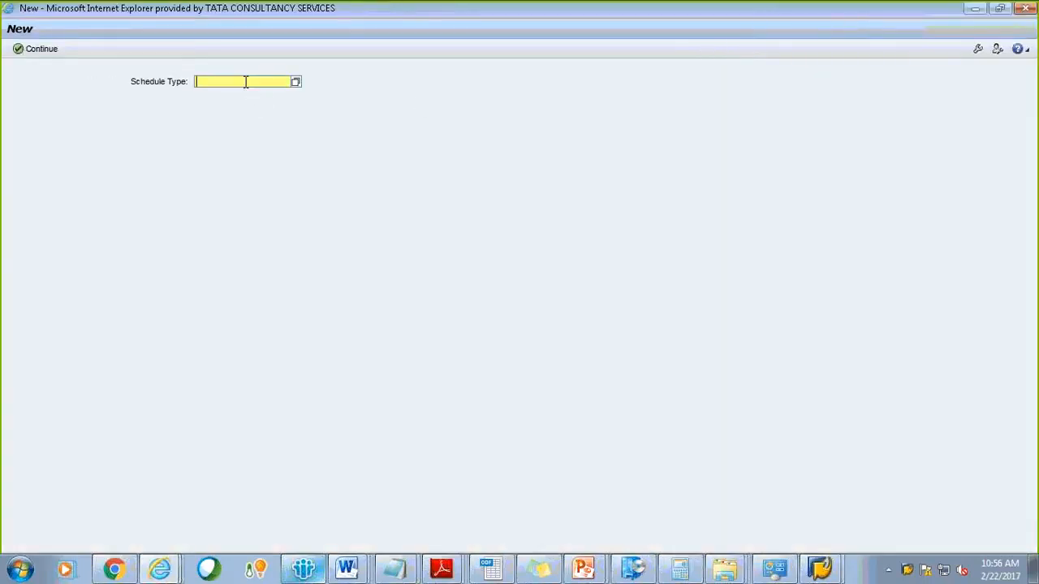
left_click(296, 84)
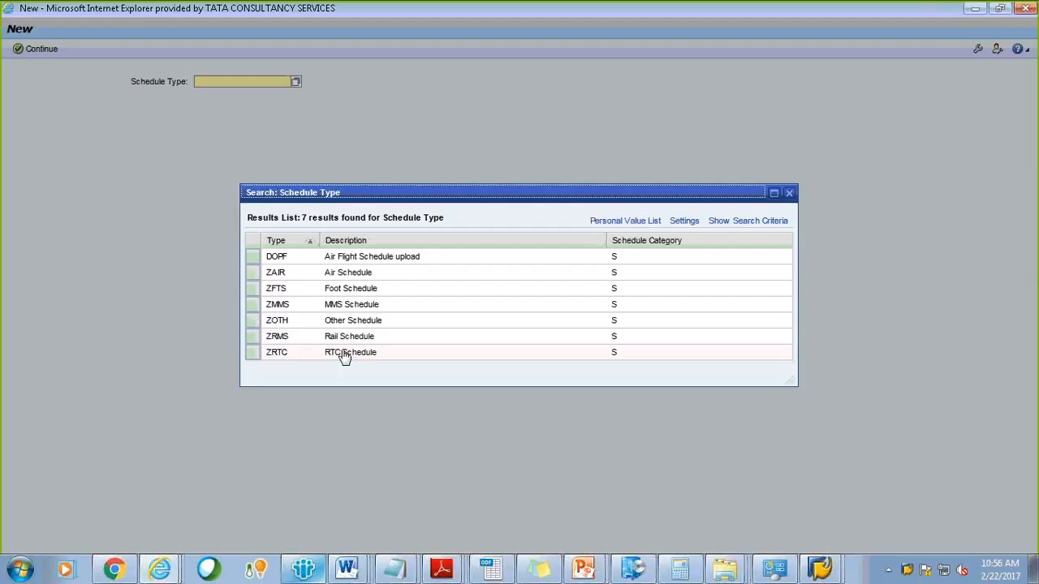
left_click(280, 355)
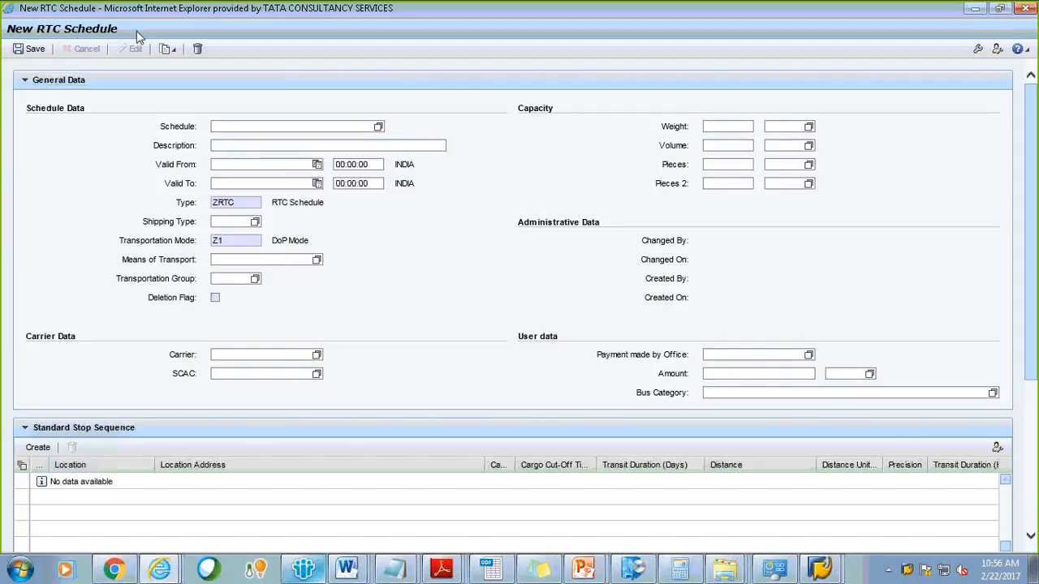
- Name the schedule RTC_MYS_049 and describe it as "Mysore HO - Mysore NSH"
left_click(234, 128)
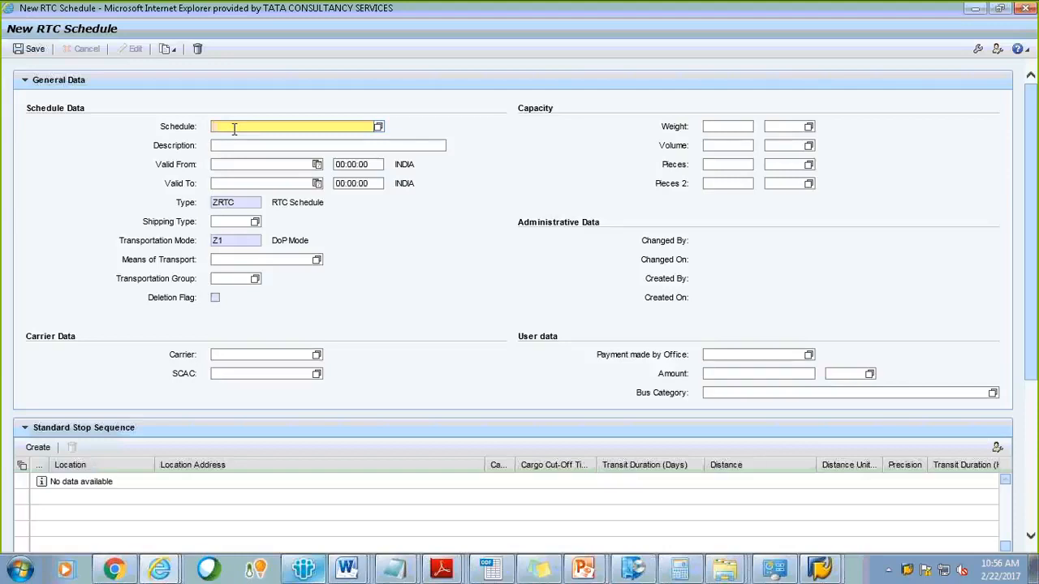
type("RTC_MYS_049")
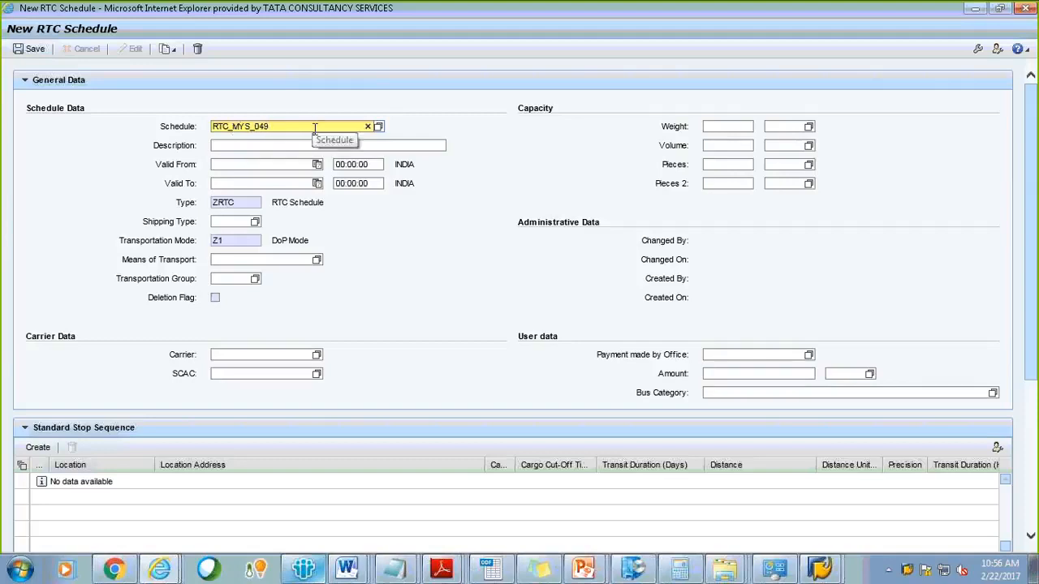
left_click(248, 147)
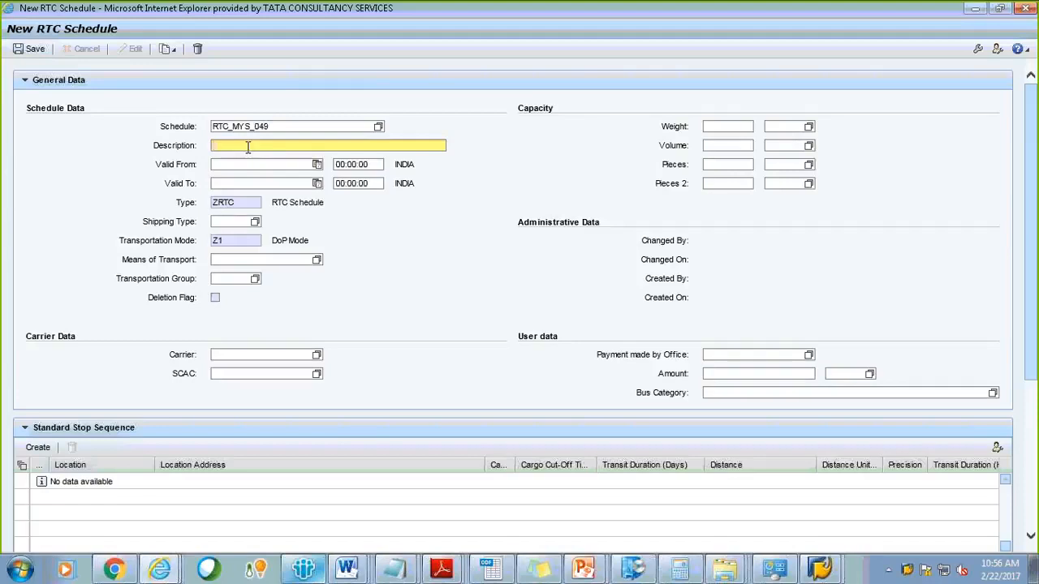
type("Mysore HO - Mysore NSH")
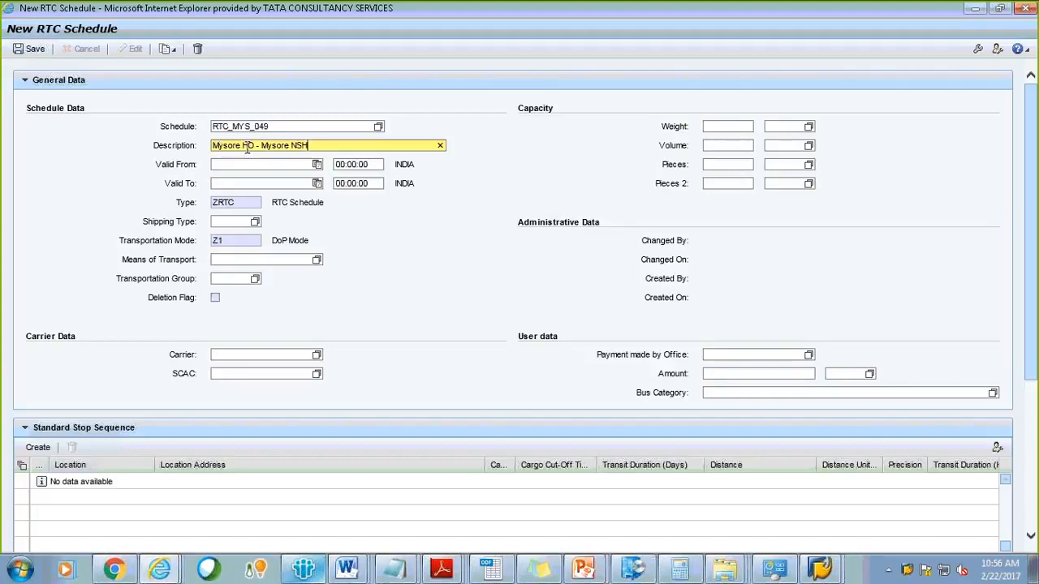
- Set the schedule's validity from 22.02.2017 to 22.02.2018
left_click(317, 164)
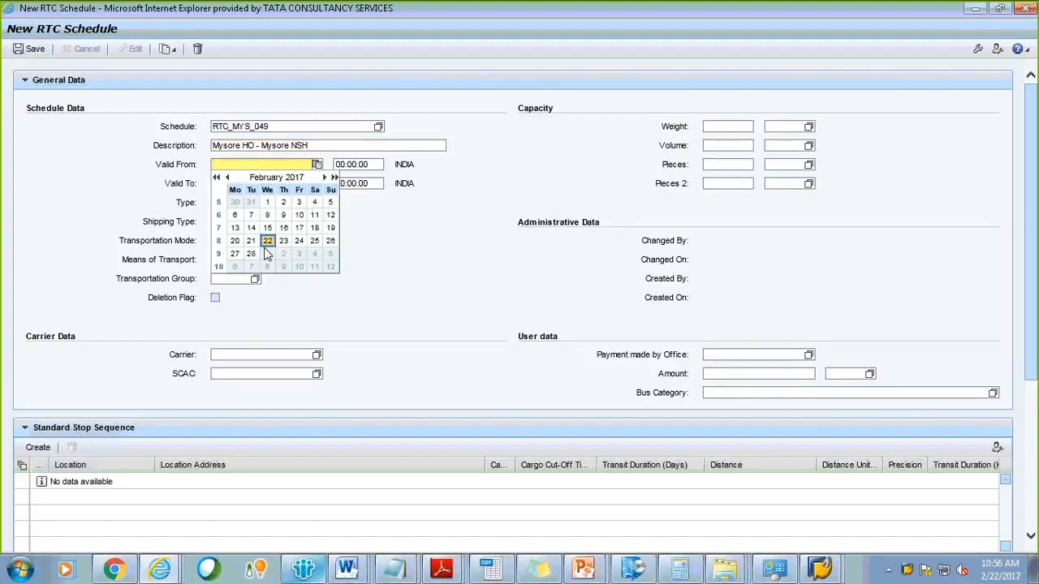
left_click(267, 241)
left_click(318, 183)
left_click(335, 197)
left_click(285, 260)
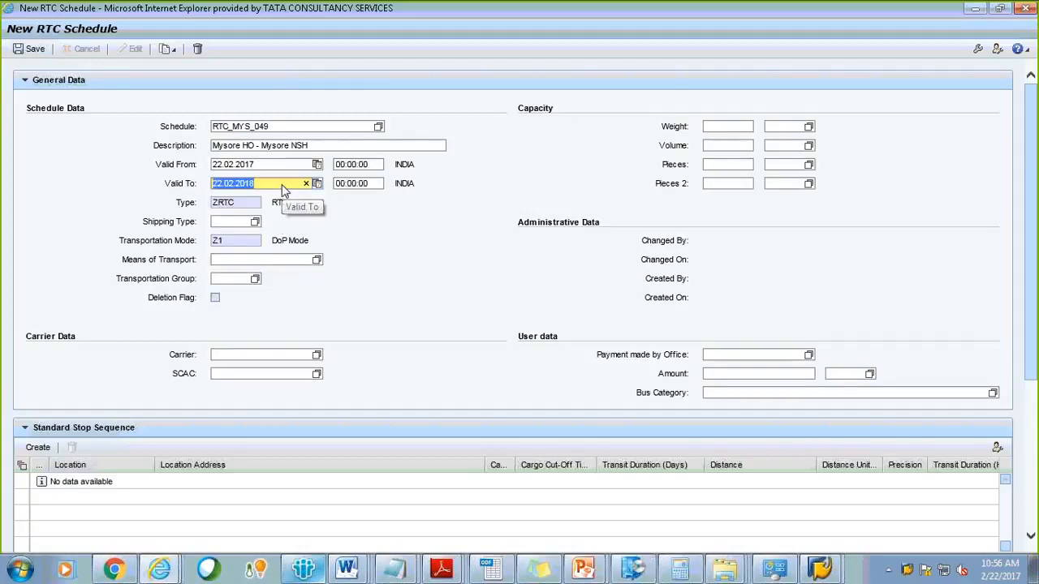
left_click(282, 183)
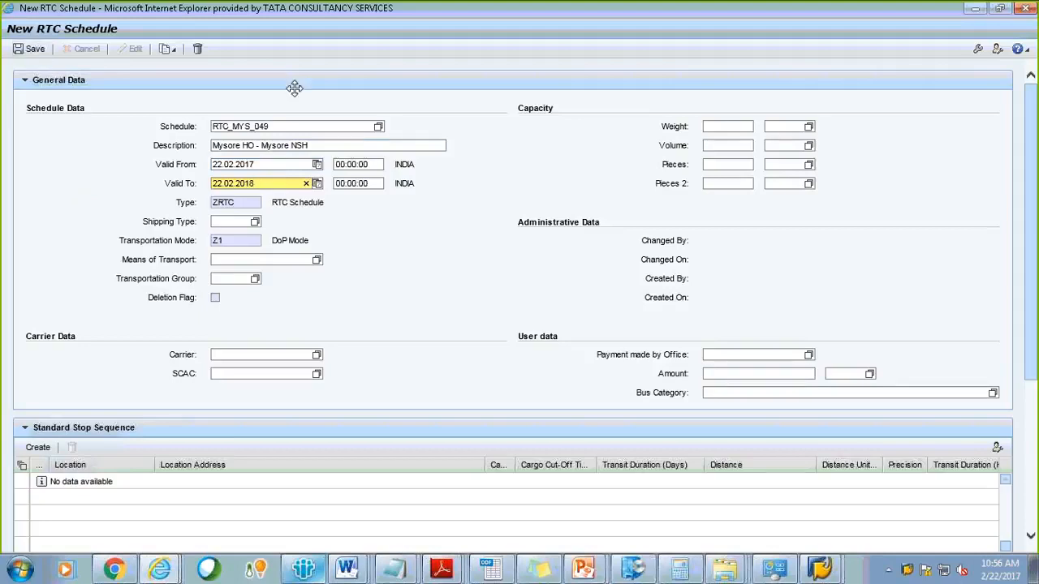
- Search for all carriers and assign the Karnataka road transport corporation (search term KSRTC) as the schedule's carrier
left_click(318, 357)
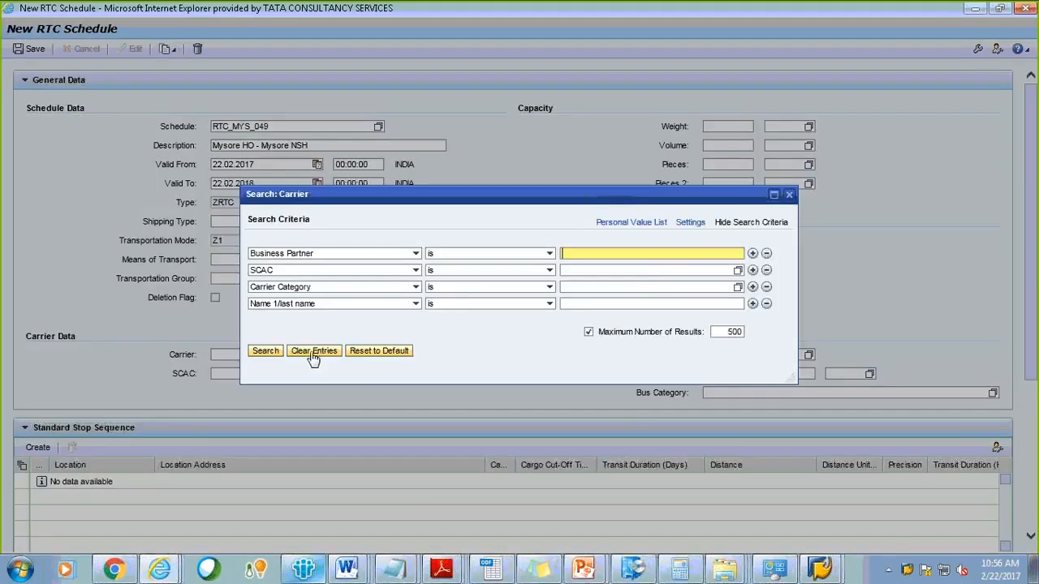
left_click(265, 351)
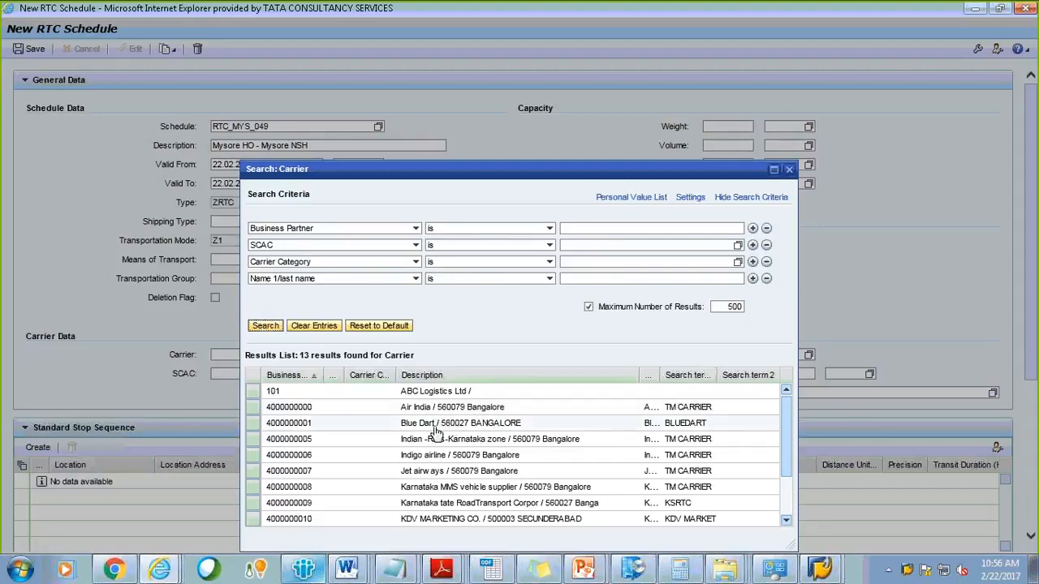
scroll(786, 440, "down", 2)
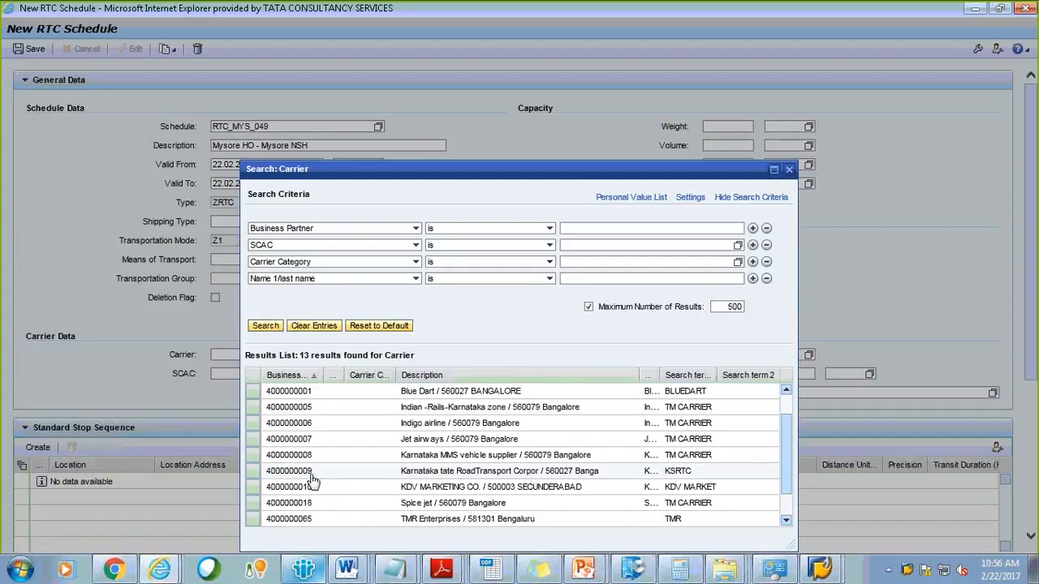
scroll(786, 449, "up", 1)
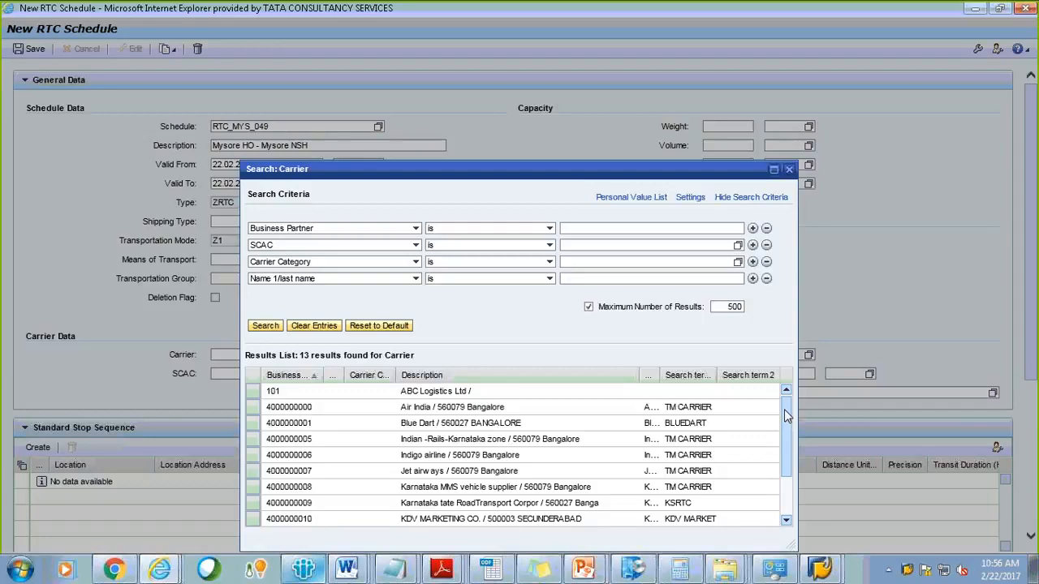
left_click_drag(786, 416, 785, 463)
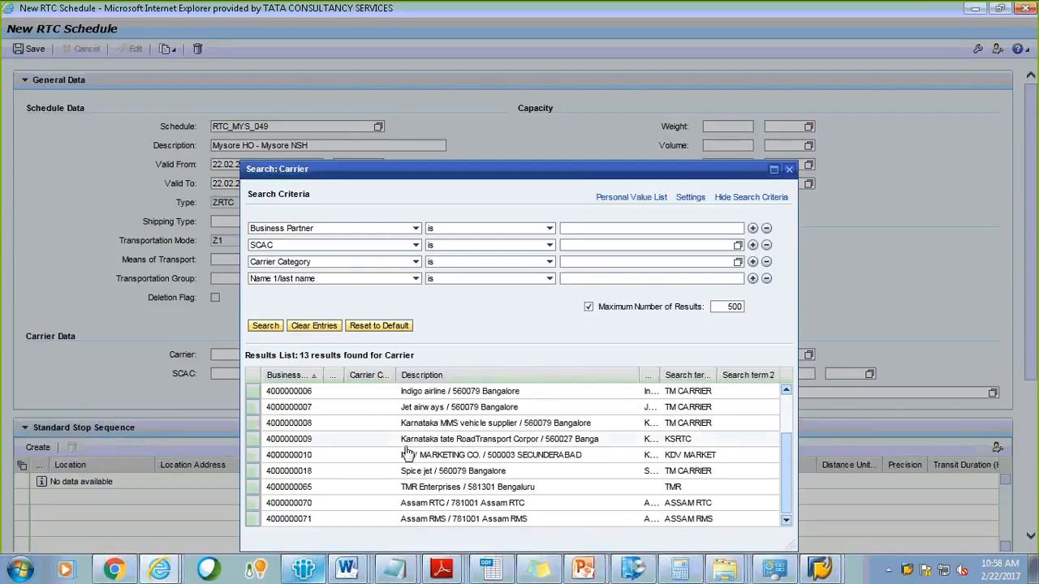
left_click(445, 443)
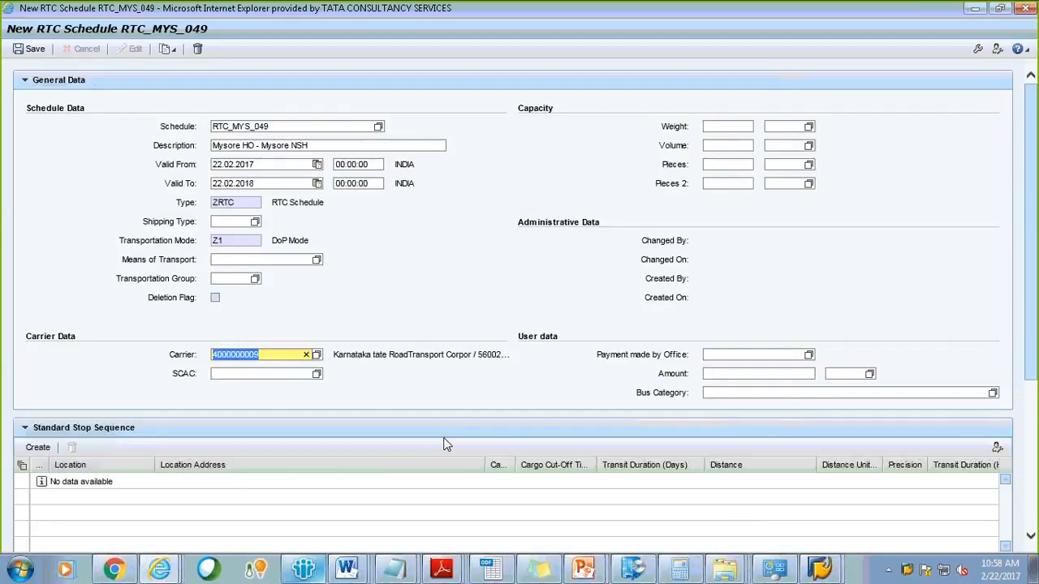
left_click(718, 357)
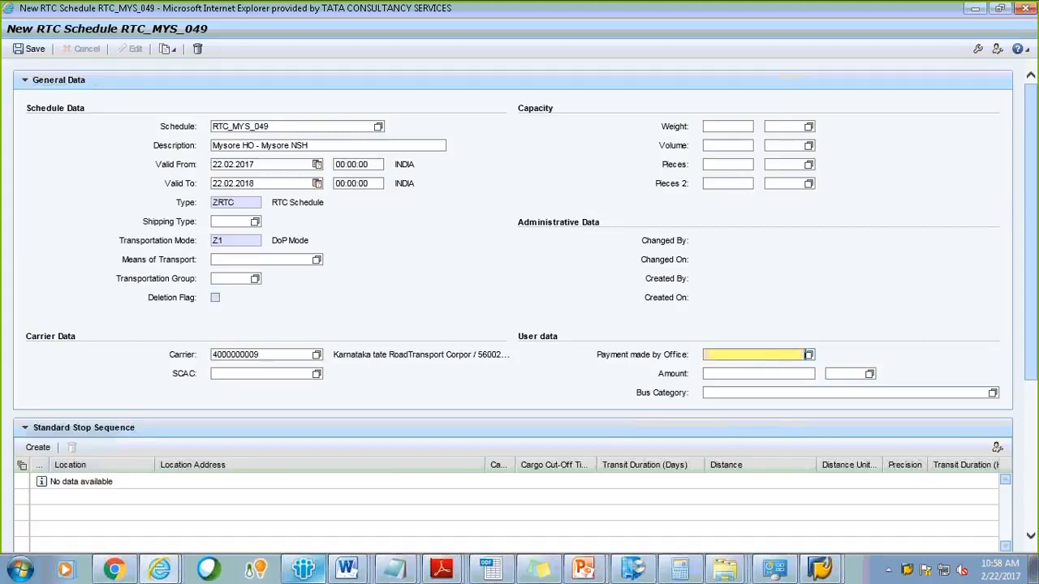
left_click(810, 355)
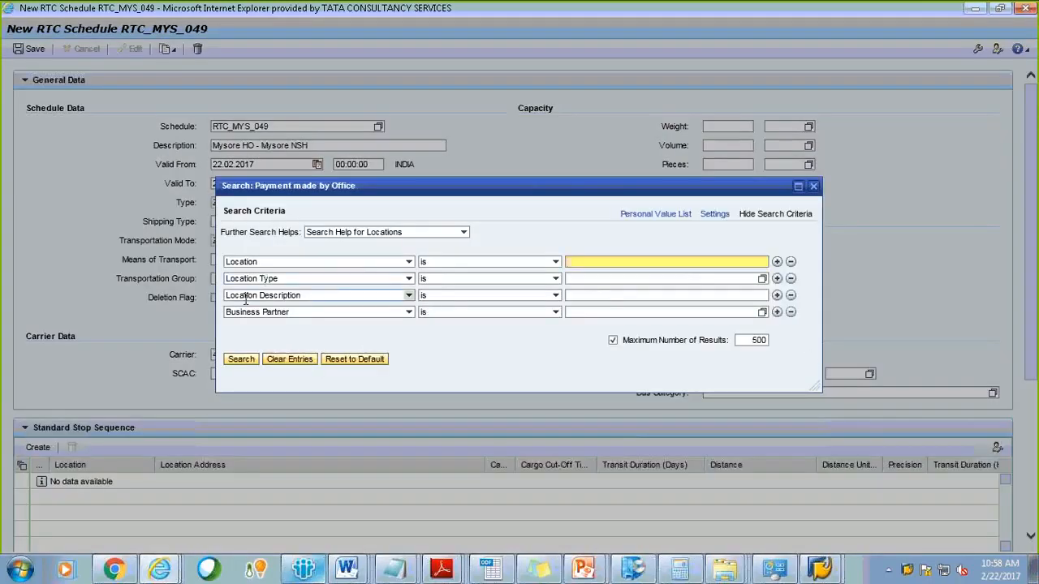
left_click(603, 297)
type("Mysore*")
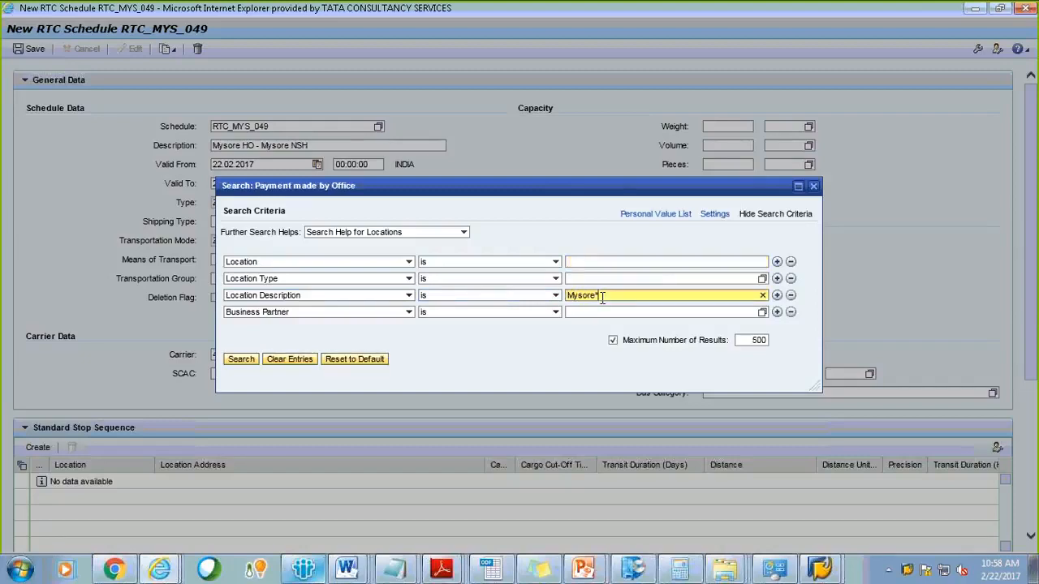
left_click(241, 359)
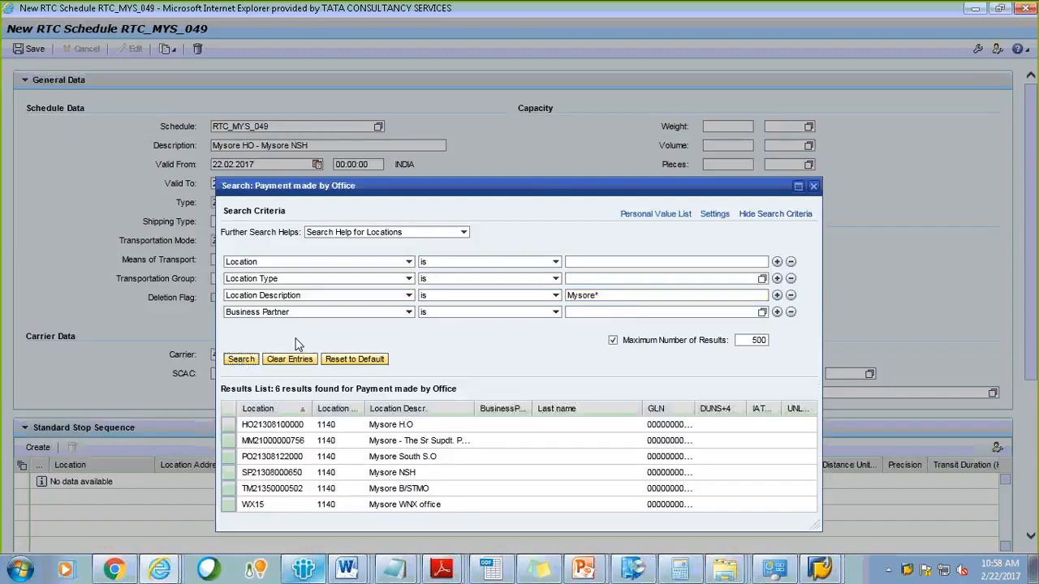
left_click(382, 427)
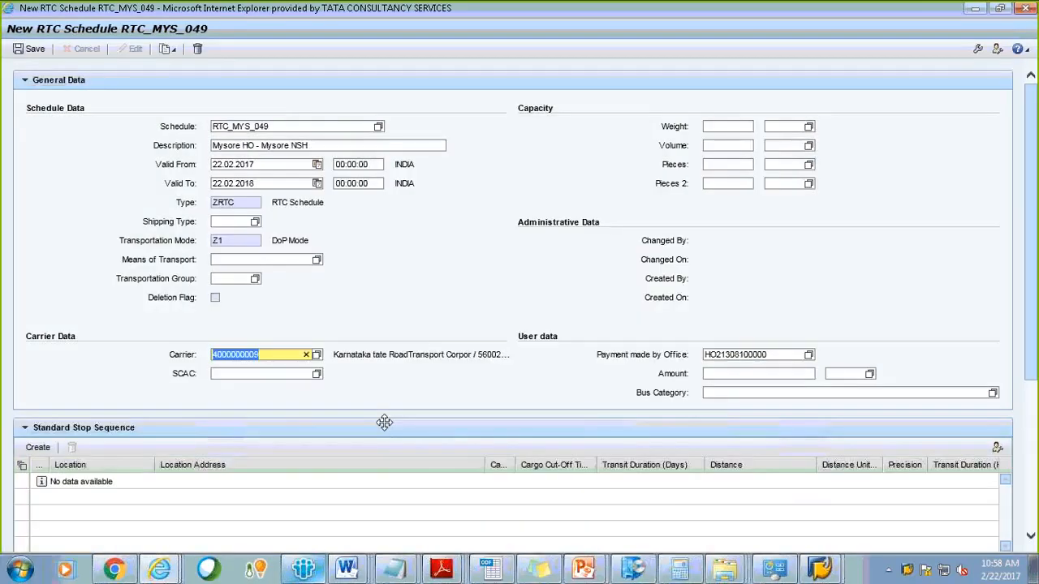
left_click(781, 355)
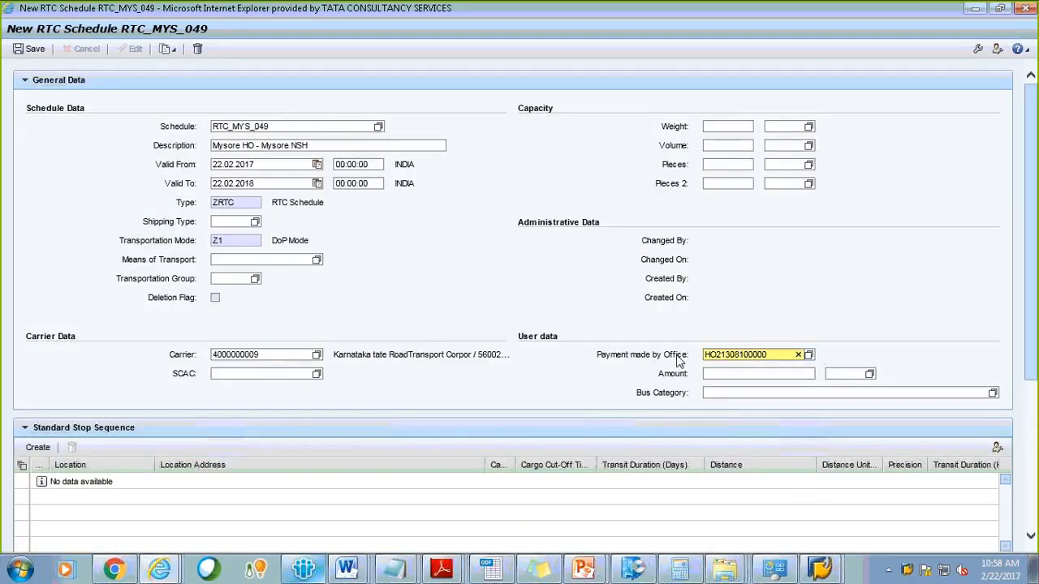
- Enter a payment amount of 50000 in the schedule's user data
left_click(756, 373)
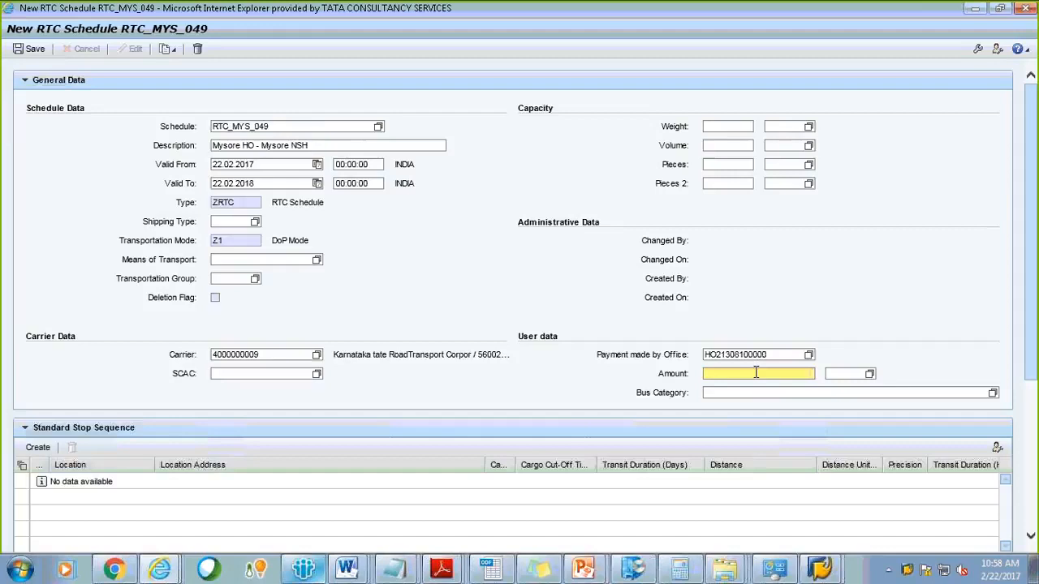
type("500000")
key("BackSpace")
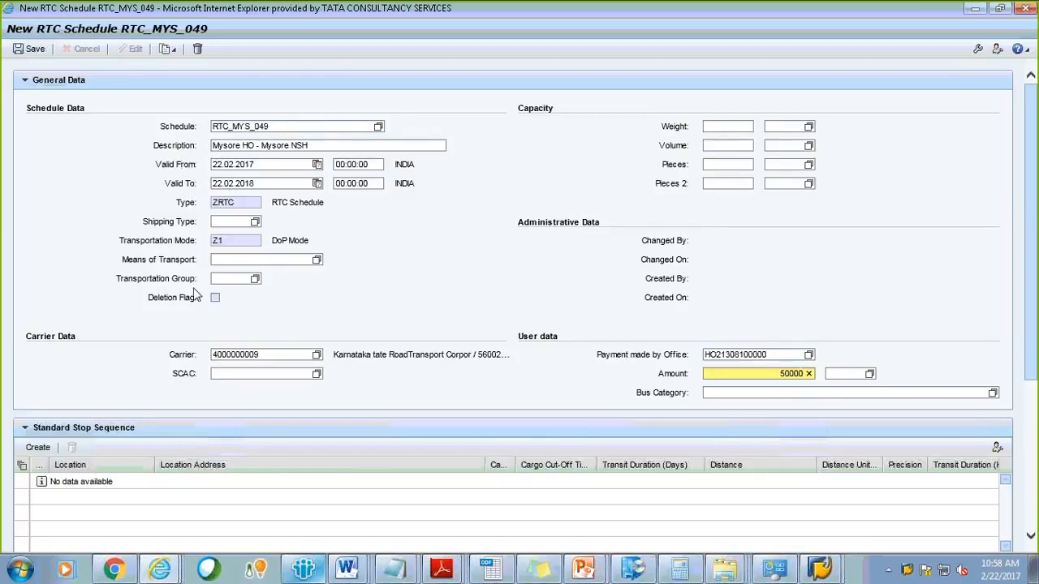
scroll(198, 295, "down", 2)
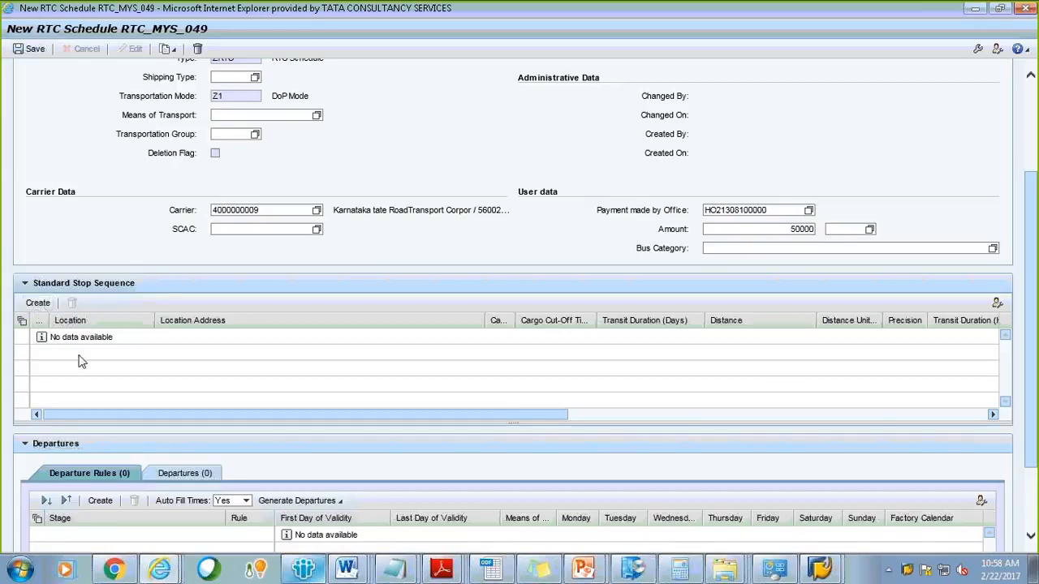
left_click(38, 305)
left_click(84, 335)
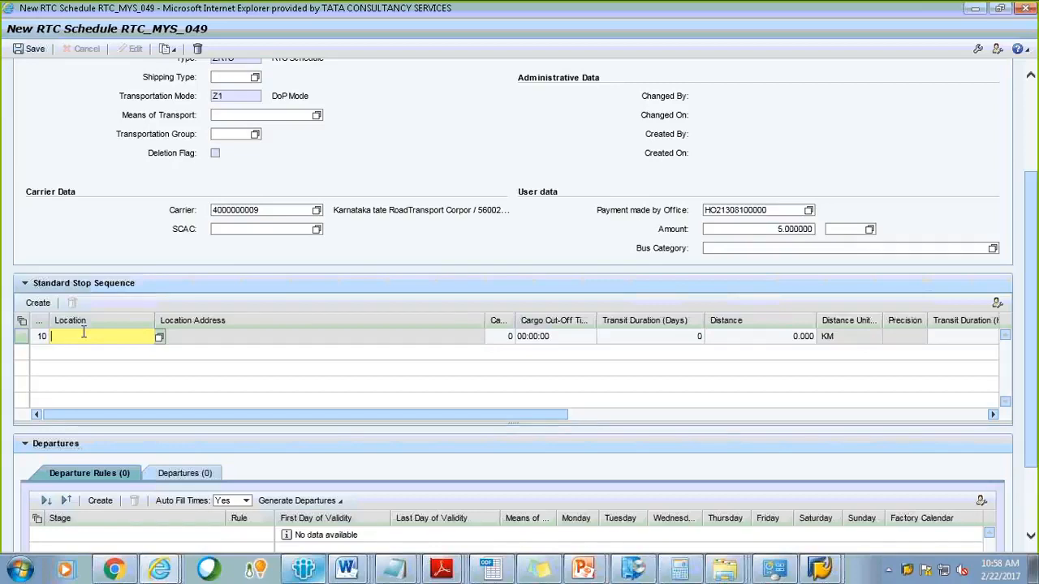
type("ho21")
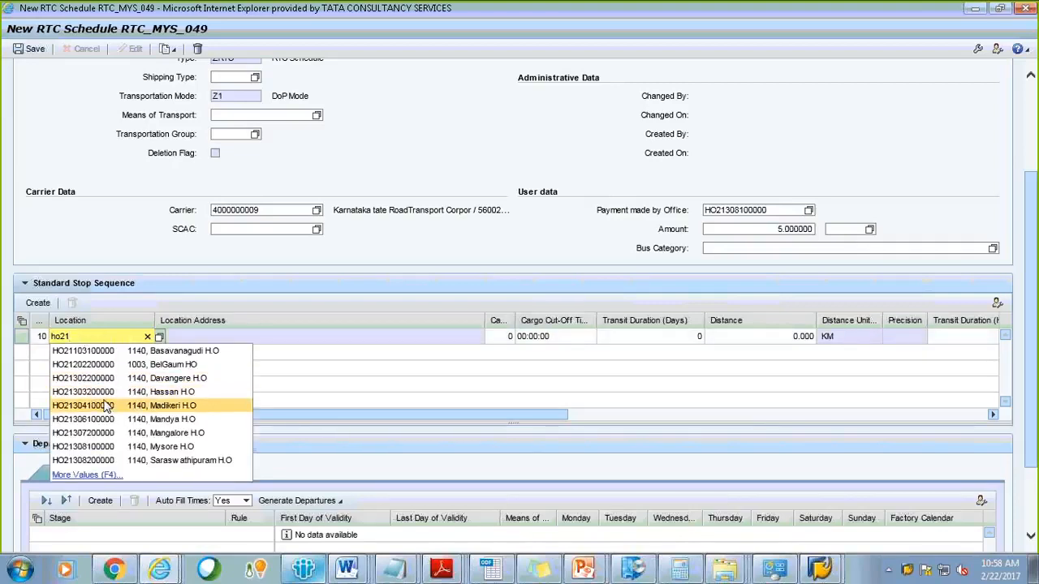
left_click(90, 448)
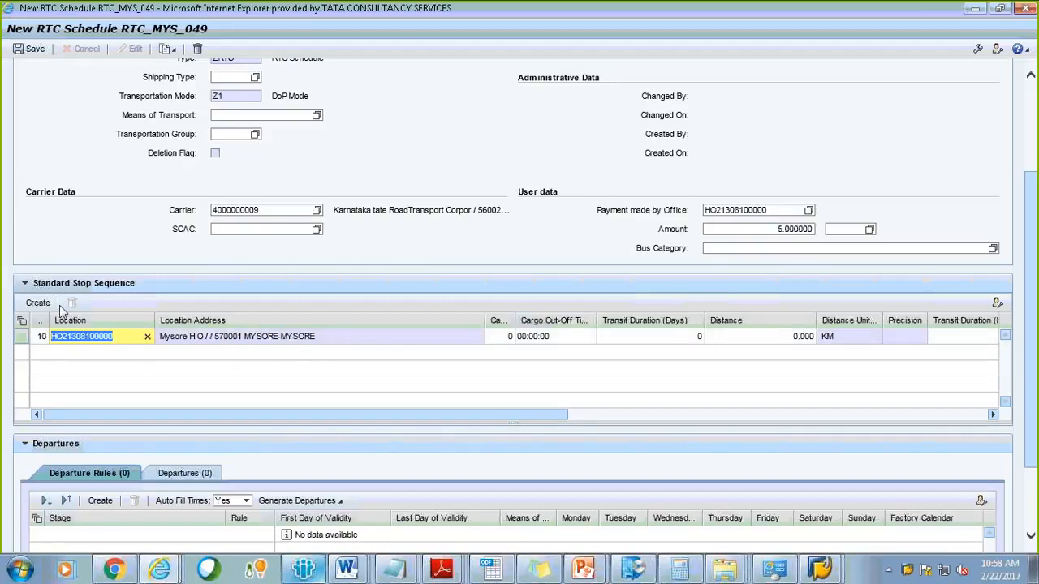
left_click(38, 303)
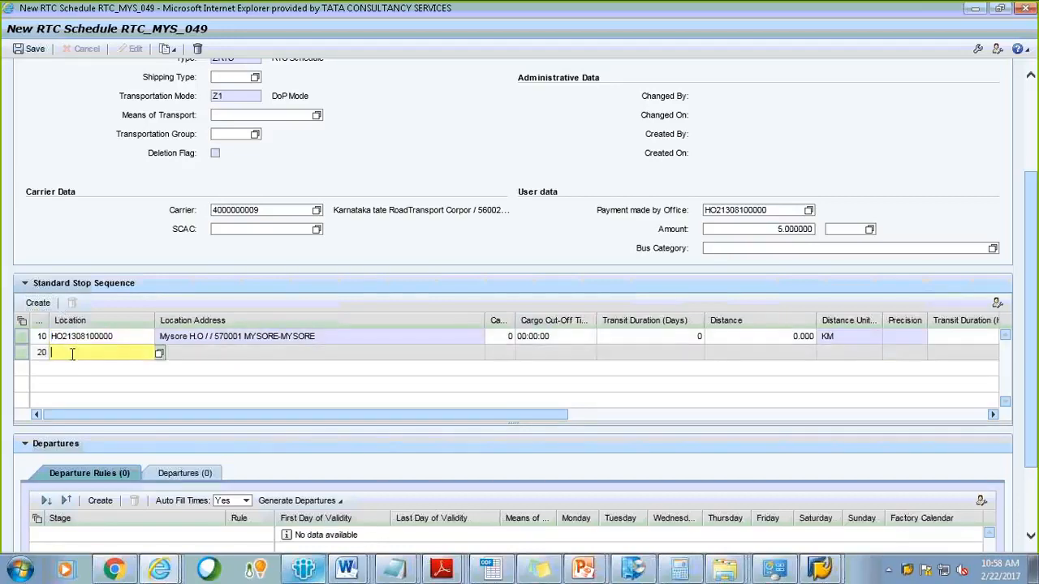
type("sp21")
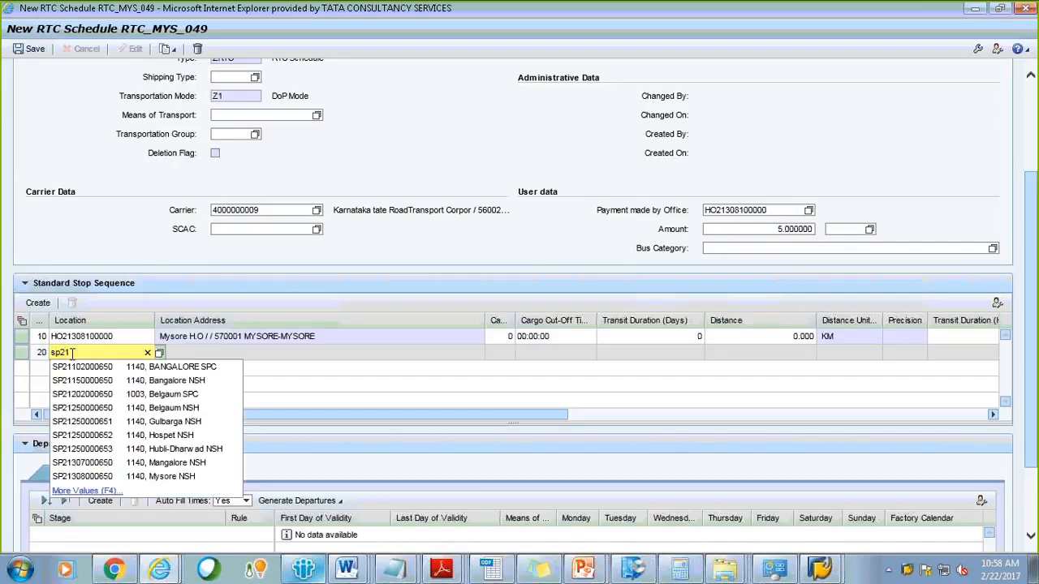
left_click(122, 477)
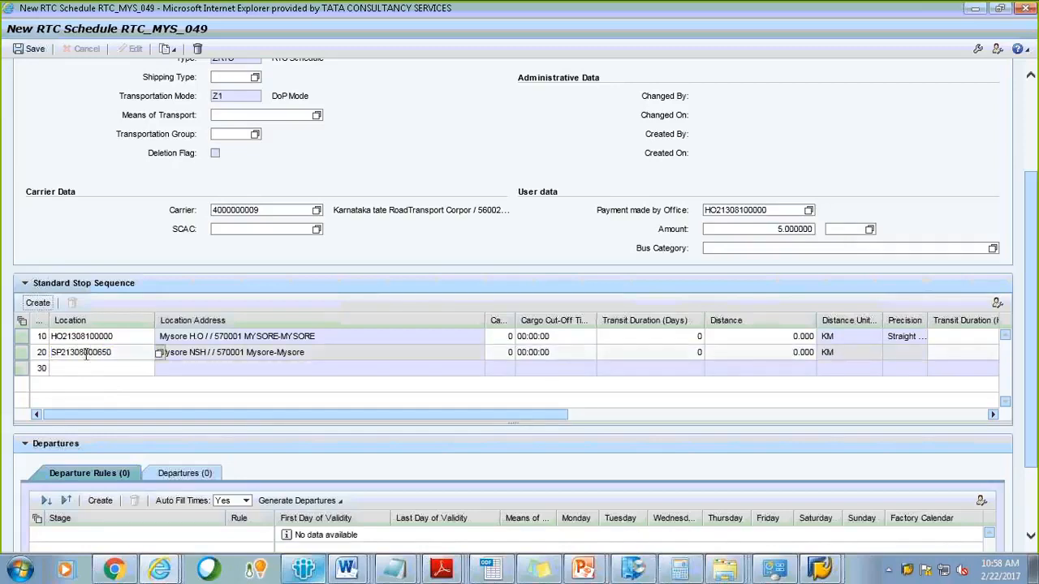
left_click(85, 367)
type("ho")
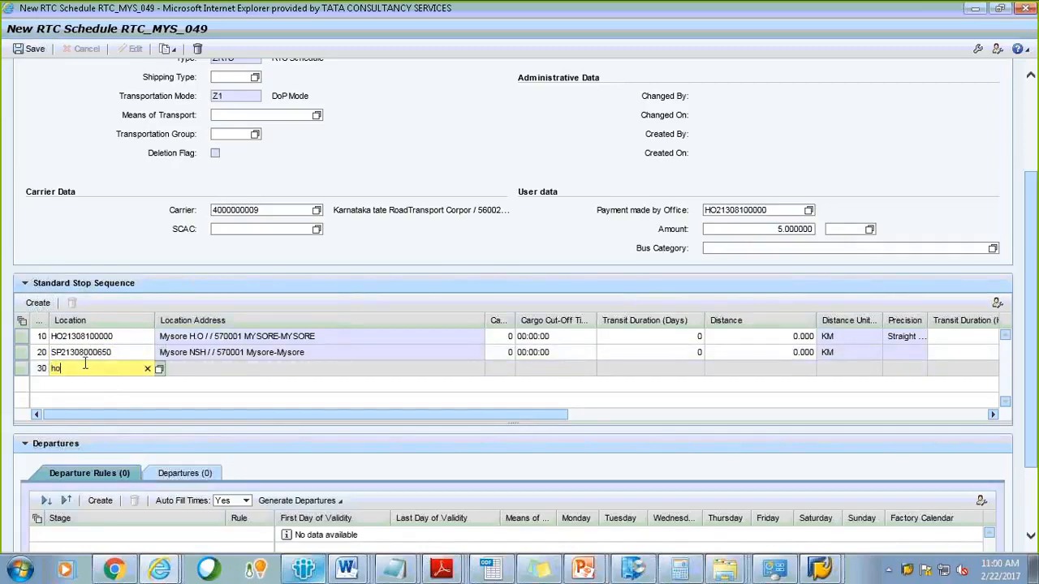
type("21")
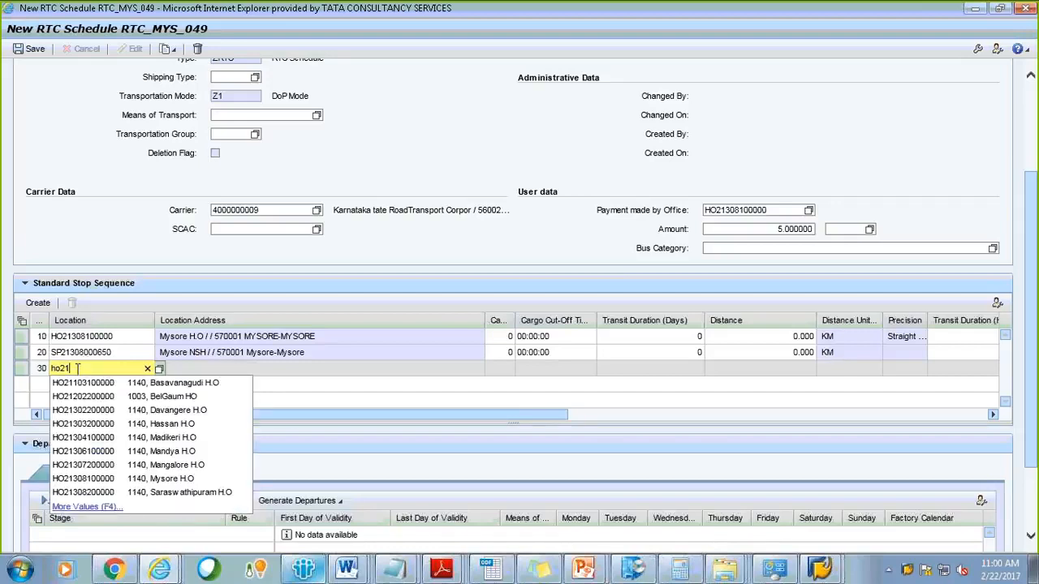
left_click(86, 479)
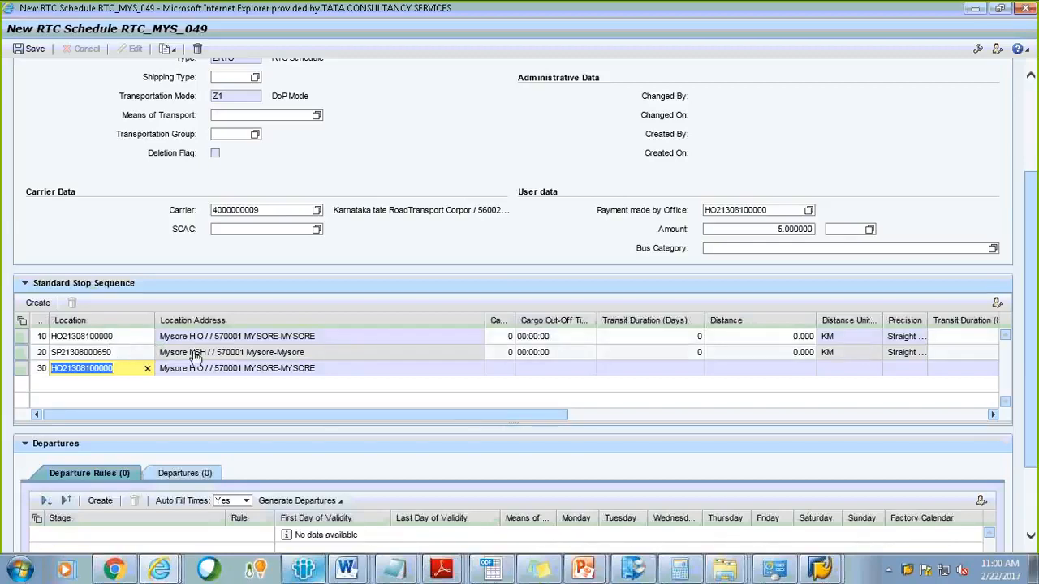
- Set the first stop's transit duration to 2 hours and its distance to 50 km
left_click_drag(559, 417, 610, 418)
left_click(903, 336)
type("2")
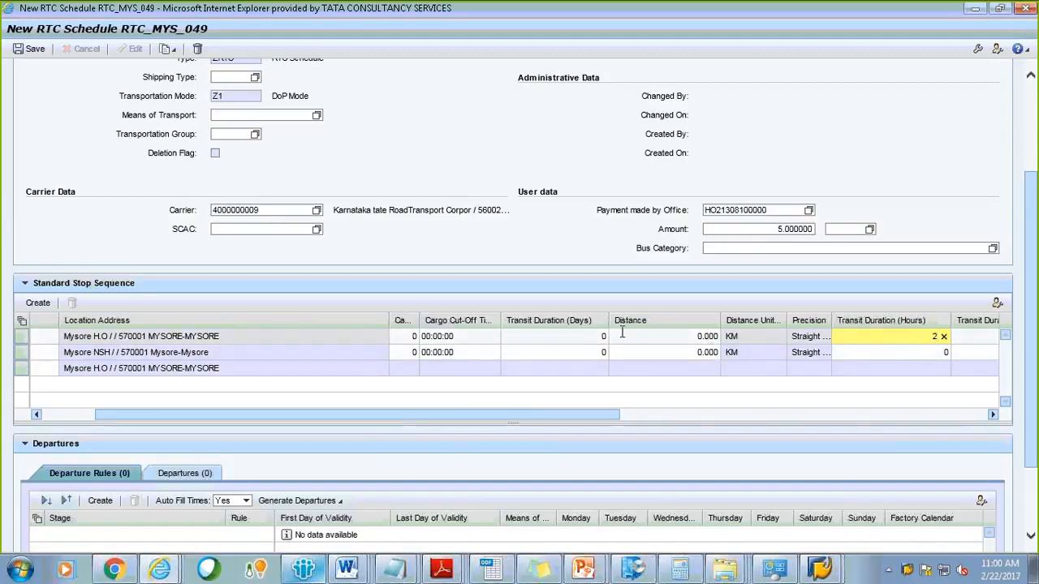
left_click(655, 336)
type("50")
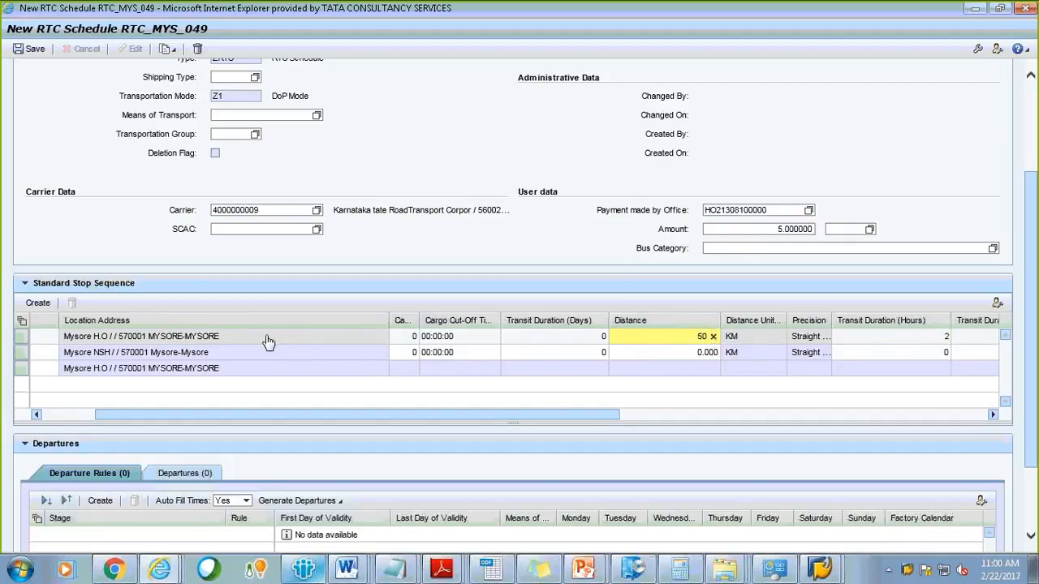
- Set the Mysore NSH stop's distance to 50 km and its transit duration to 2 hours
left_click(592, 419)
left_click_drag(593, 418, 528, 416)
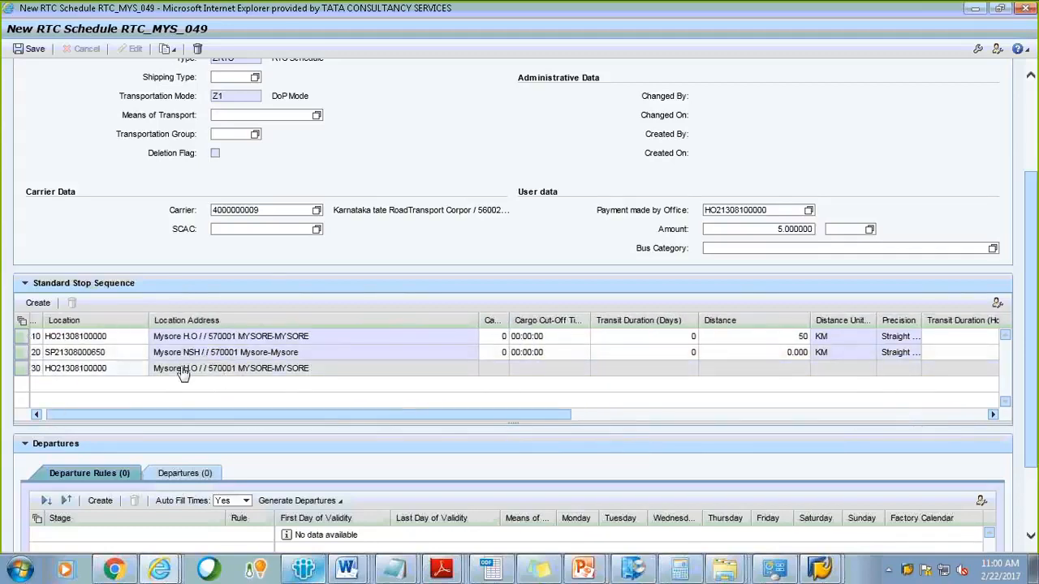
left_click(784, 354)
type("50")
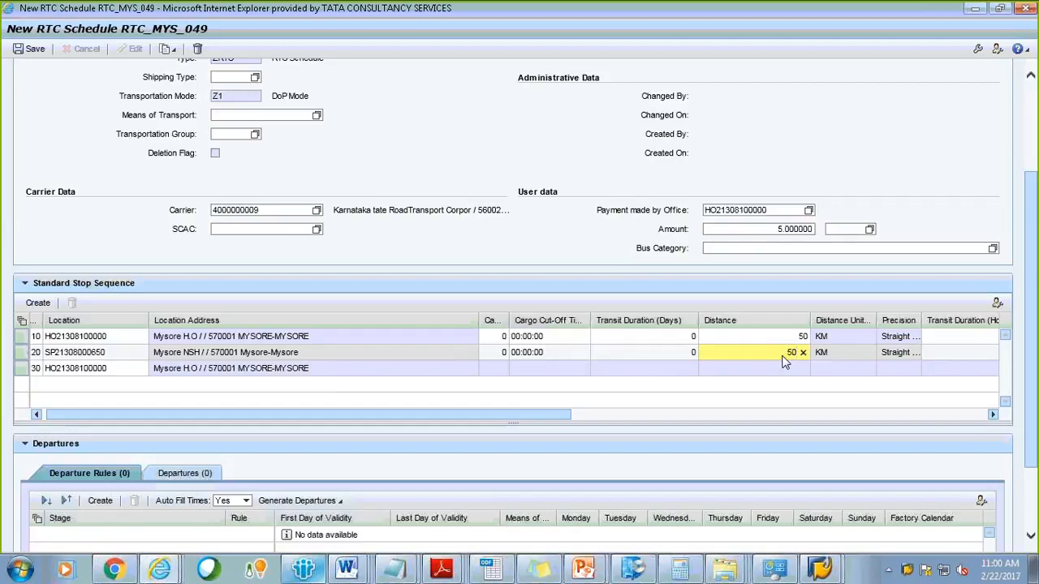
left_click_drag(520, 418, 948, 422)
left_click(883, 351)
type("2")
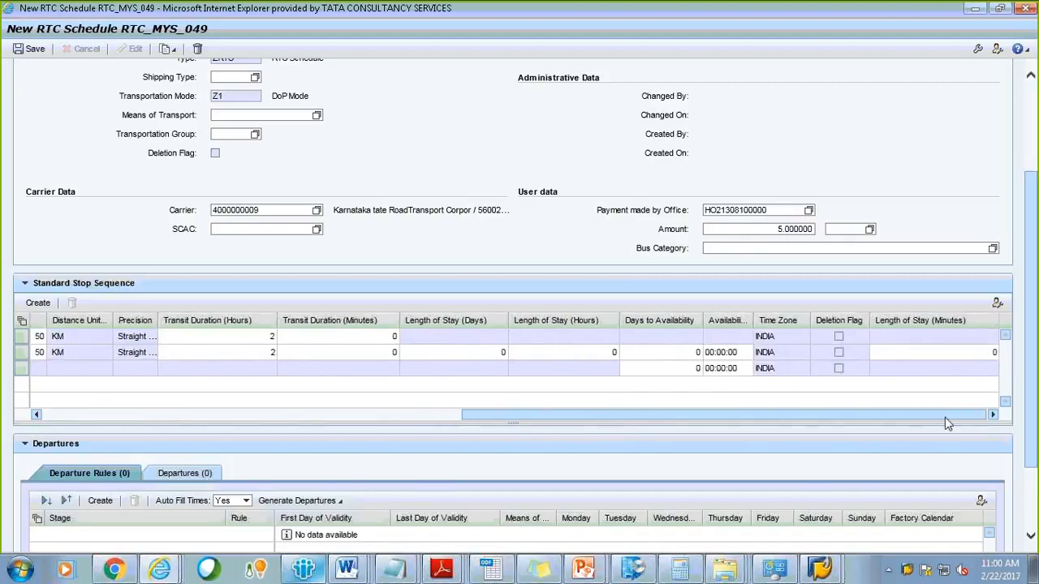
- Set the length of stay at the Mysore NSH stop to 10 minutes and check the stop sequence's durations
left_click(958, 353)
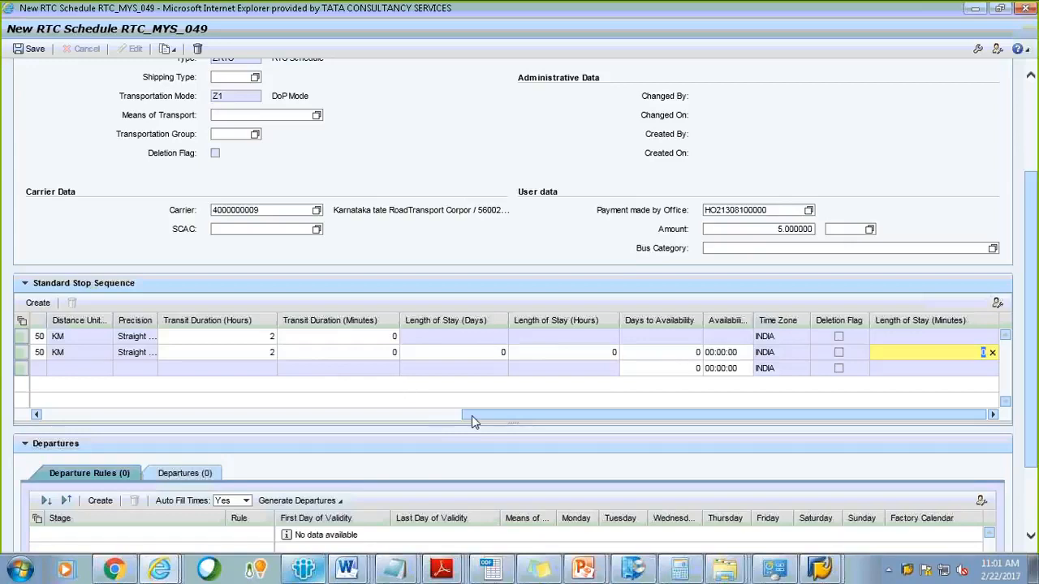
left_click(241, 417)
left_click(241, 423)
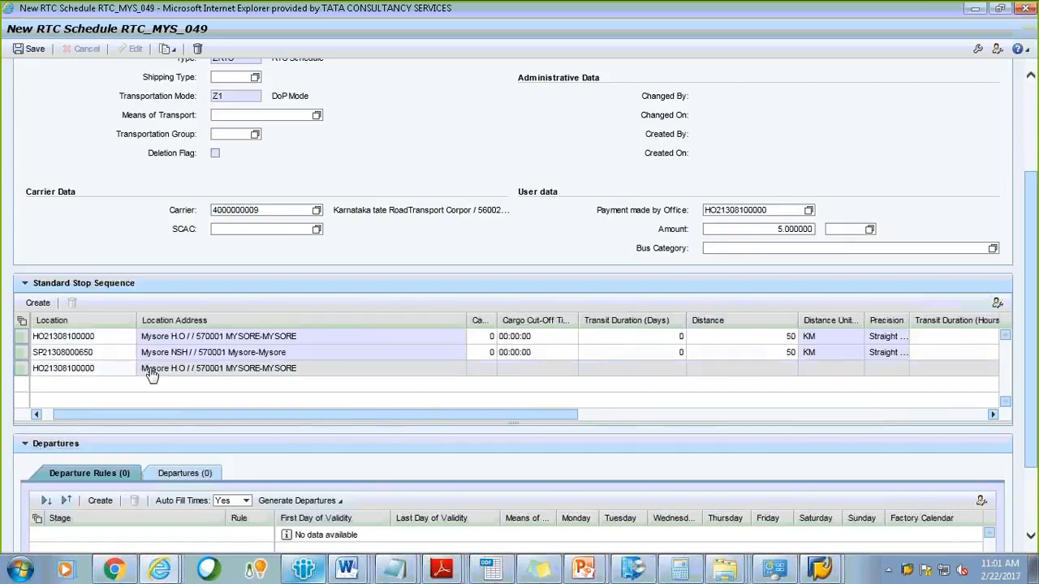
left_click_drag(300, 415, 709, 416)
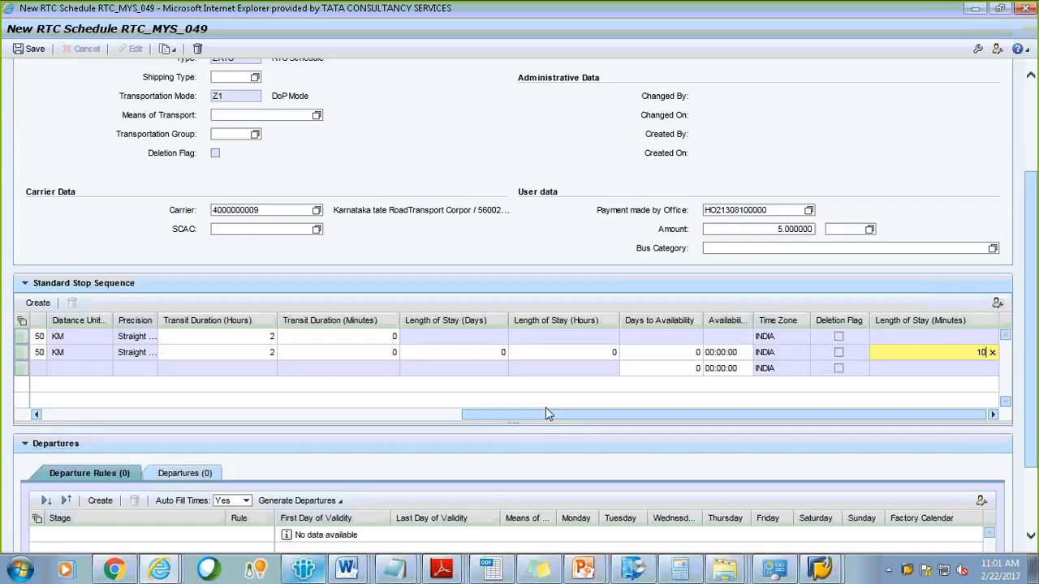
left_click_drag(560, 416, 112, 418)
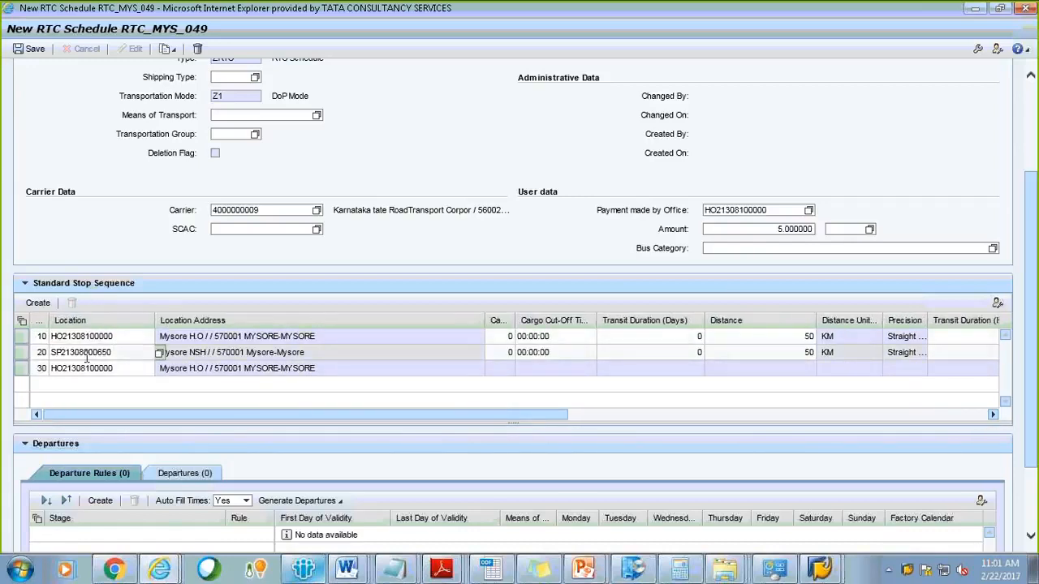
left_click_drag(543, 414, 635, 423)
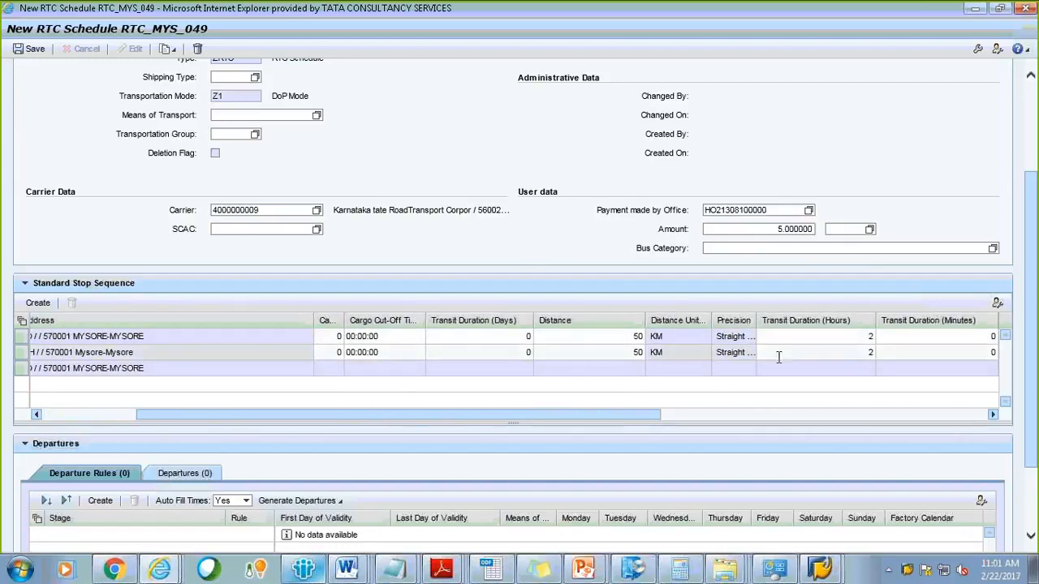
left_click_drag(638, 419, 675, 419)
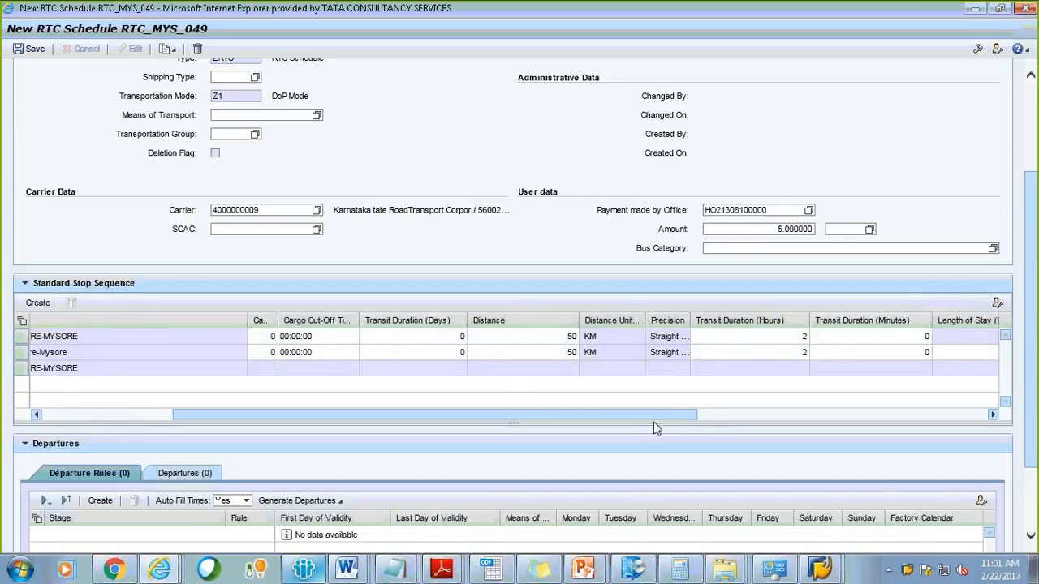
left_click_drag(691, 419, 984, 418)
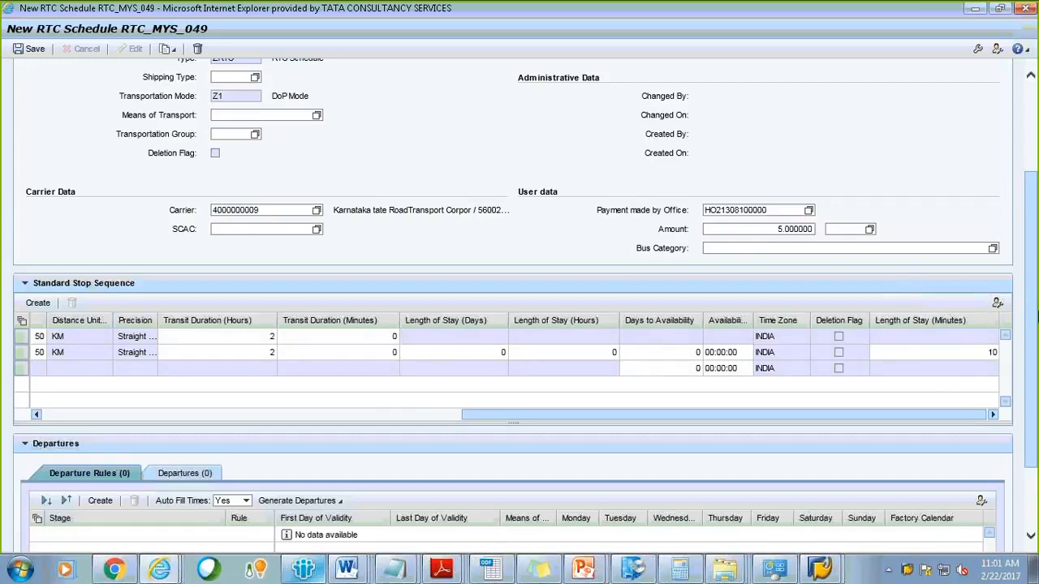
- Create a departure rule for the stop sequence that runs Monday to Friday
left_click_drag(1031, 344, 1038, 445)
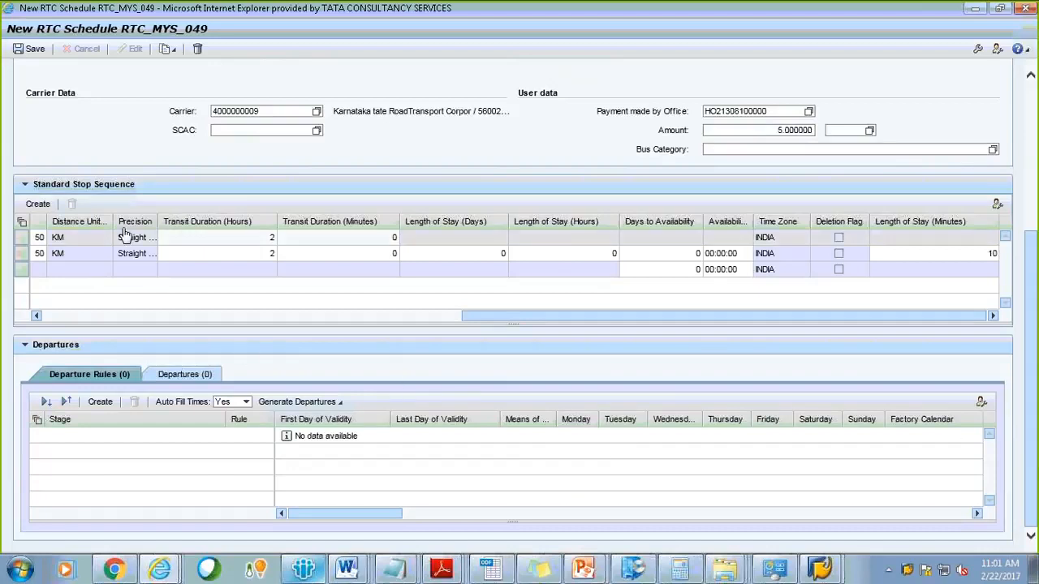
left_click(100, 403)
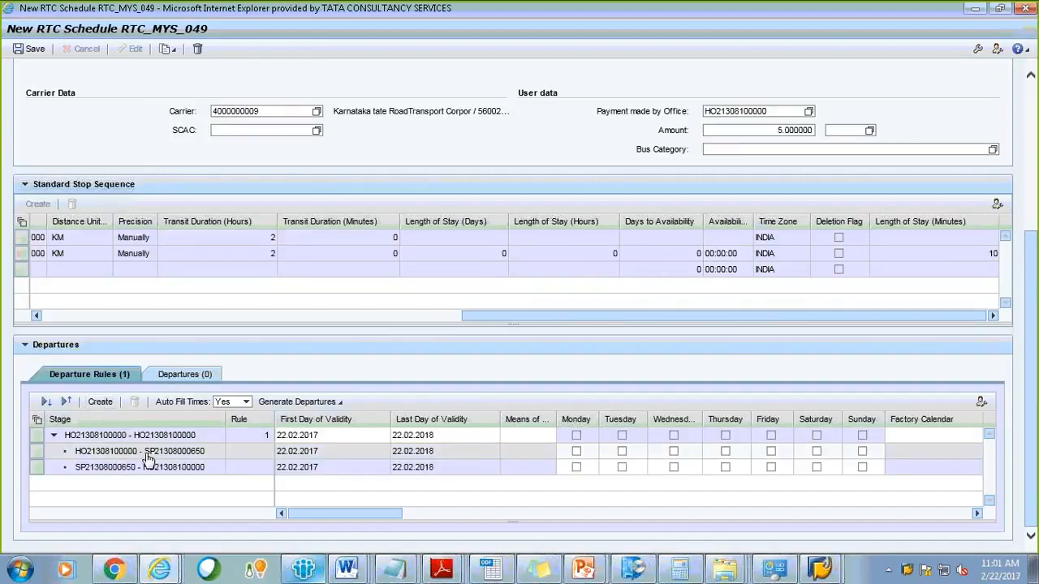
left_click_drag(457, 317, 81, 286)
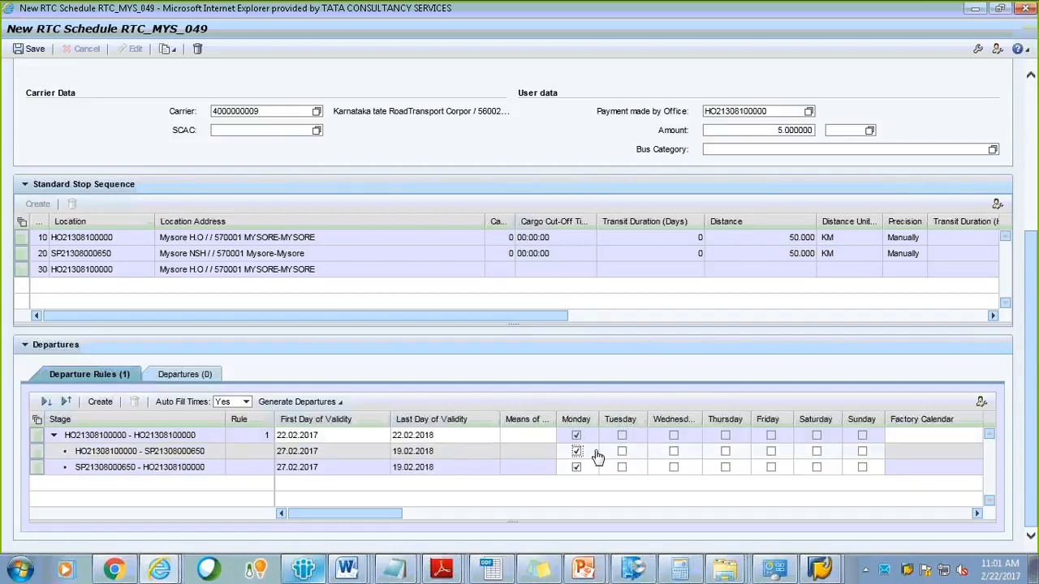
left_click(621, 451)
left_click(673, 451)
left_click(726, 451)
left_click(771, 453)
- Set the departure time of the stage from Mysore H.O to Mysore NSH to 10:00:00
left_click(413, 514)
left_click(430, 513)
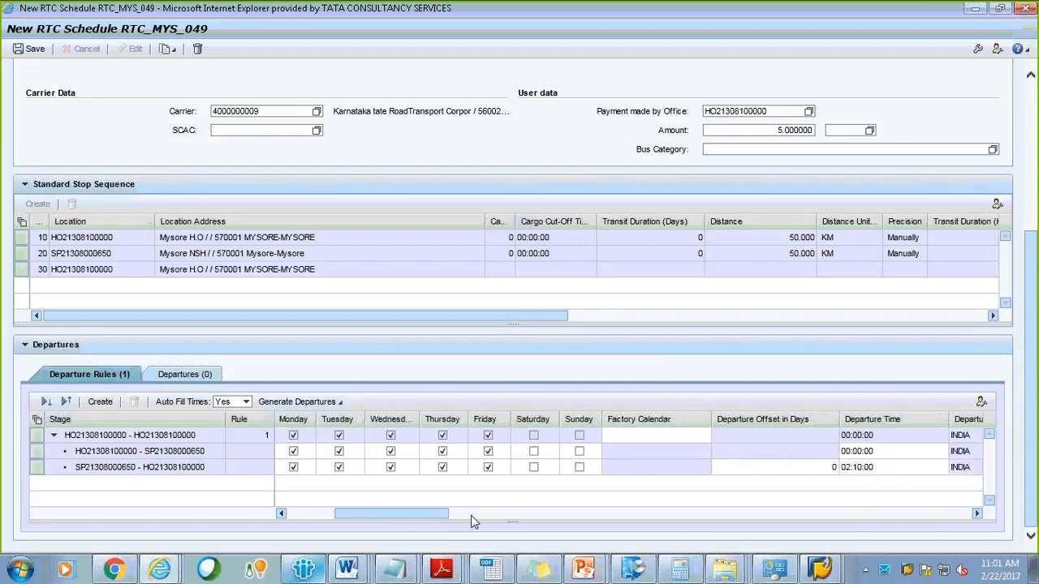
left_click(486, 515)
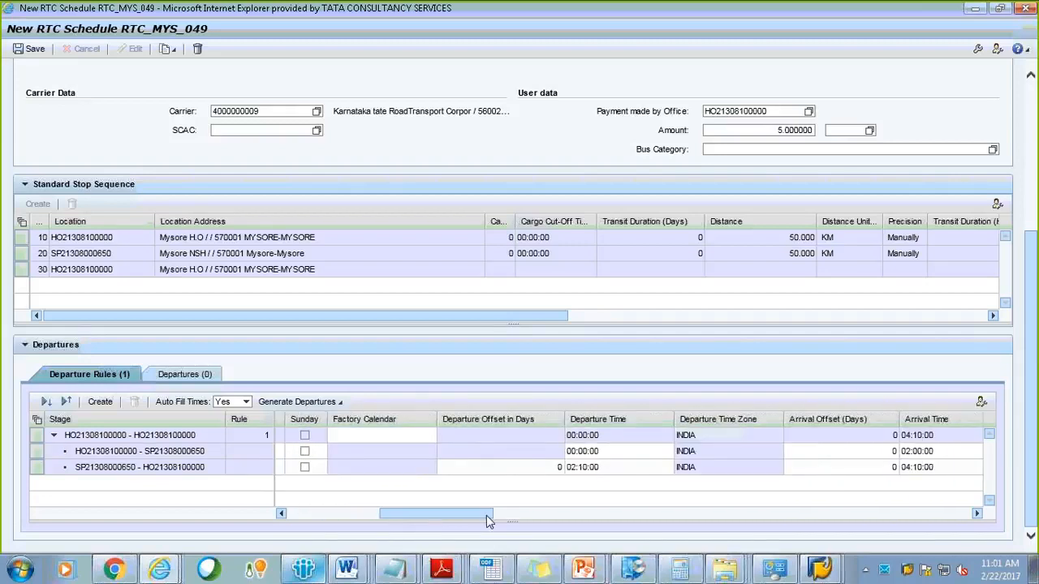
left_click(601, 455)
type("10")
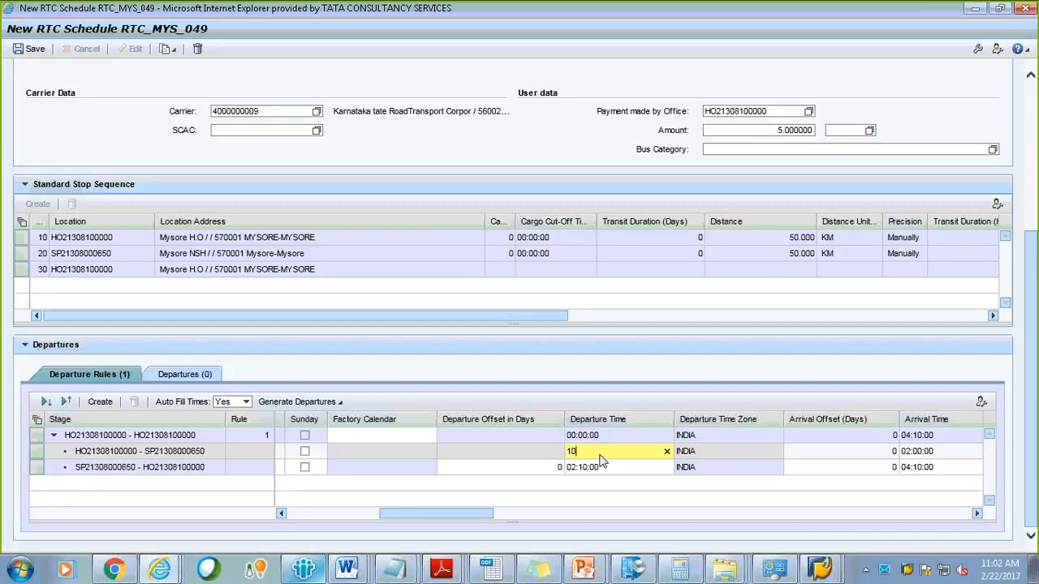
key("Return")
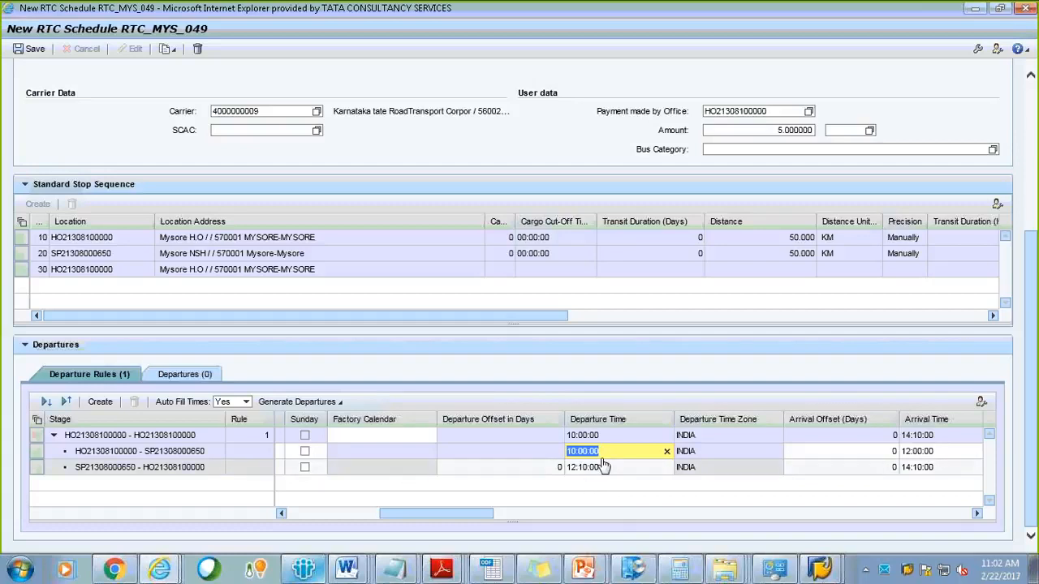
- Generate departures from the Mysore H.O round-trip rule for the validity period
left_click_drag(552, 324, 939, 316)
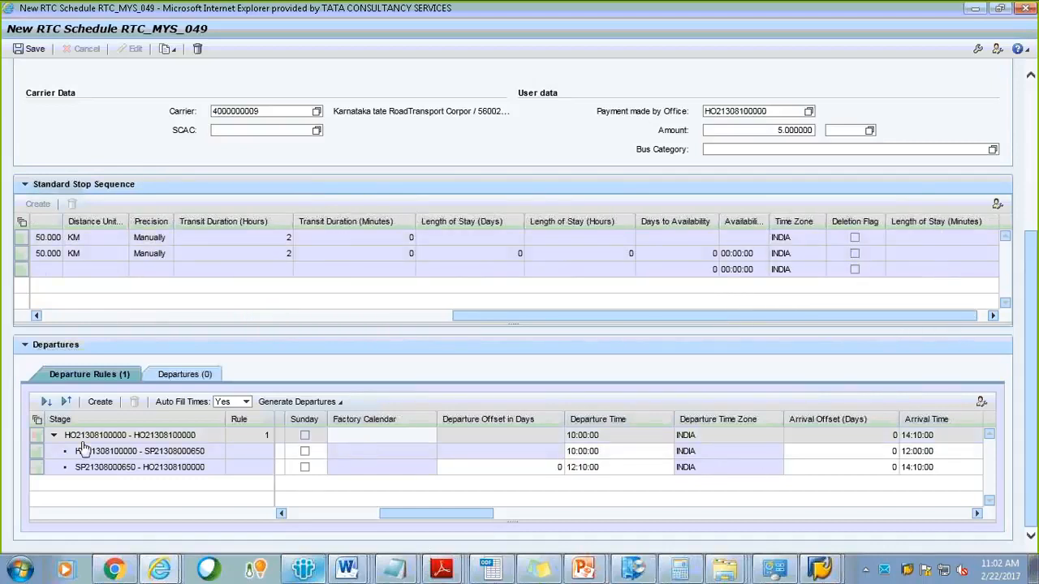
left_click(36, 439)
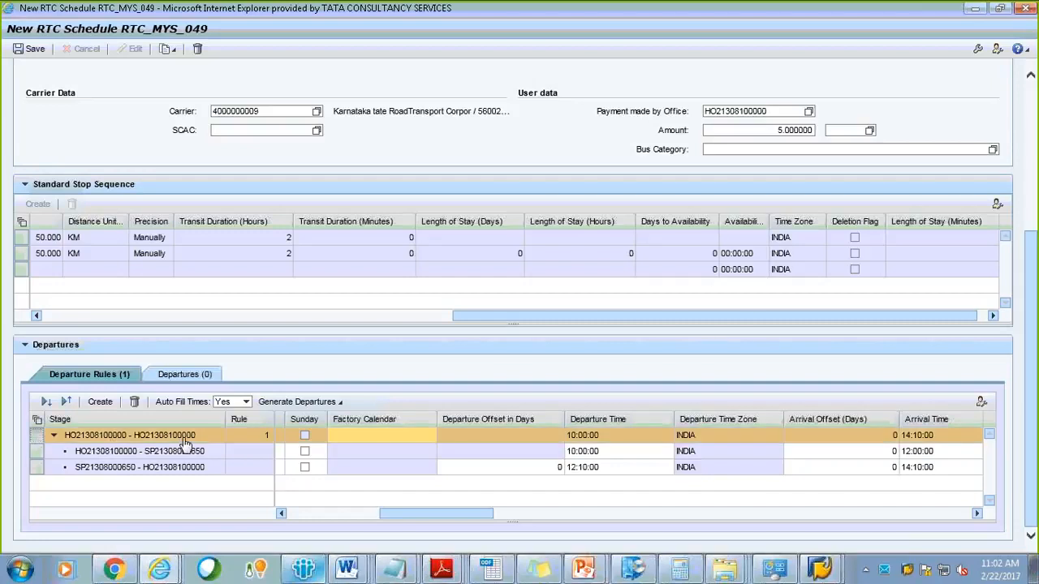
left_click(315, 403)
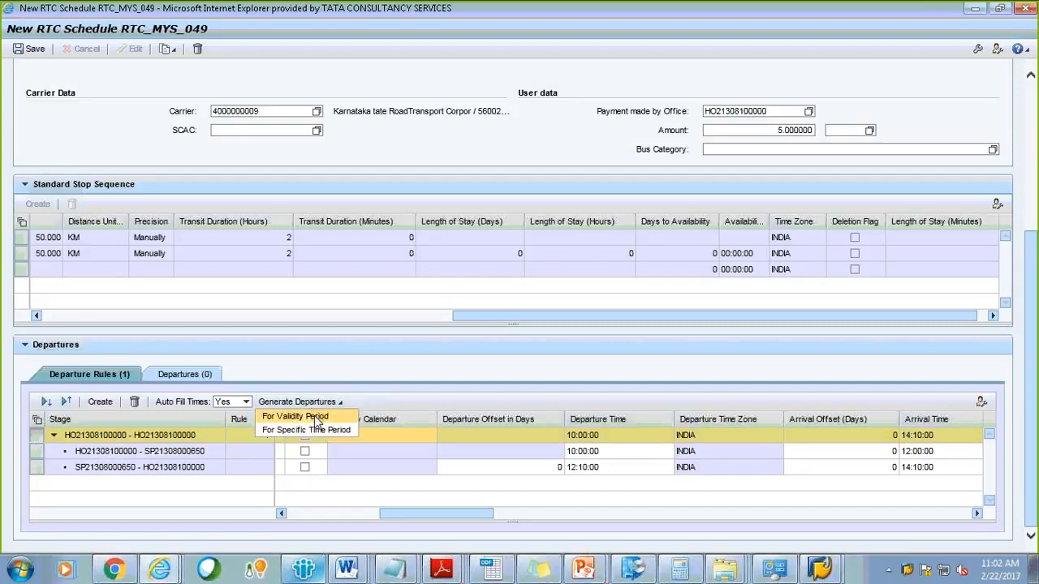
left_click(314, 418)
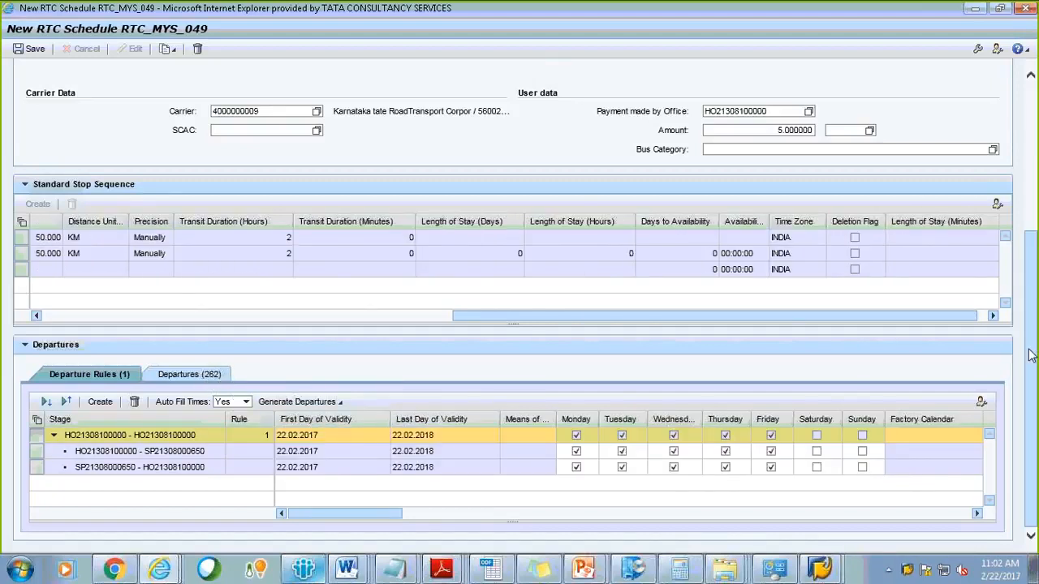
- Review the general data and departures, then save the RTC schedule RTC_MYS_049
left_click_drag(1031, 350, 1037, 149)
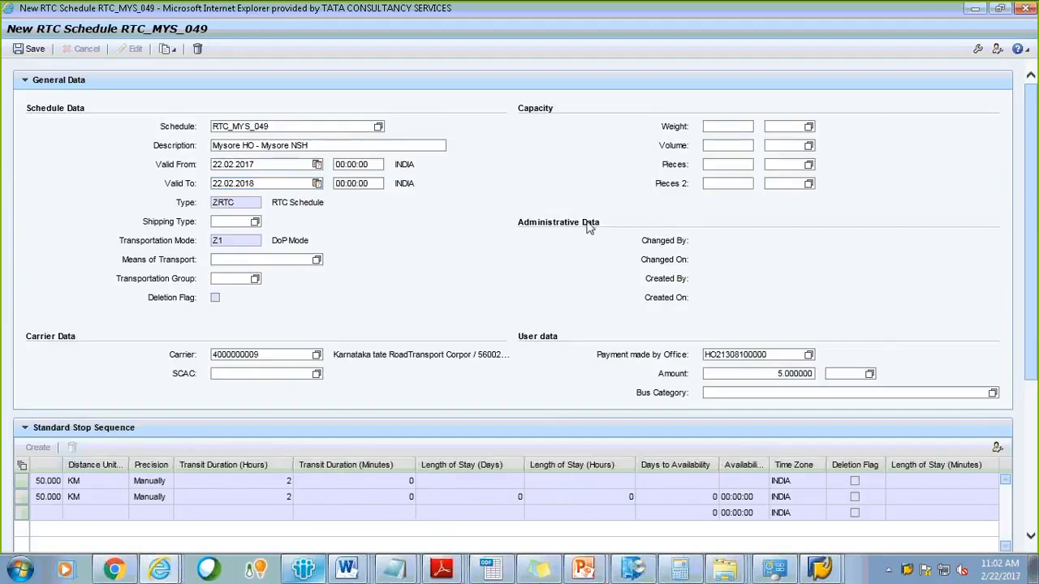
scroll(1019, 191, "down", 3)
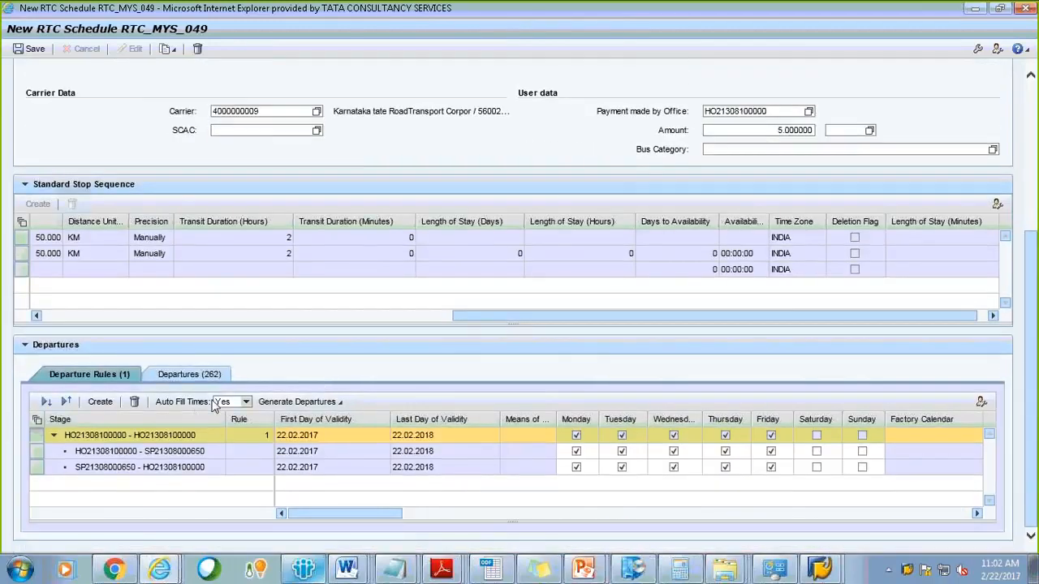
left_click_drag(1035, 337, 1036, 154)
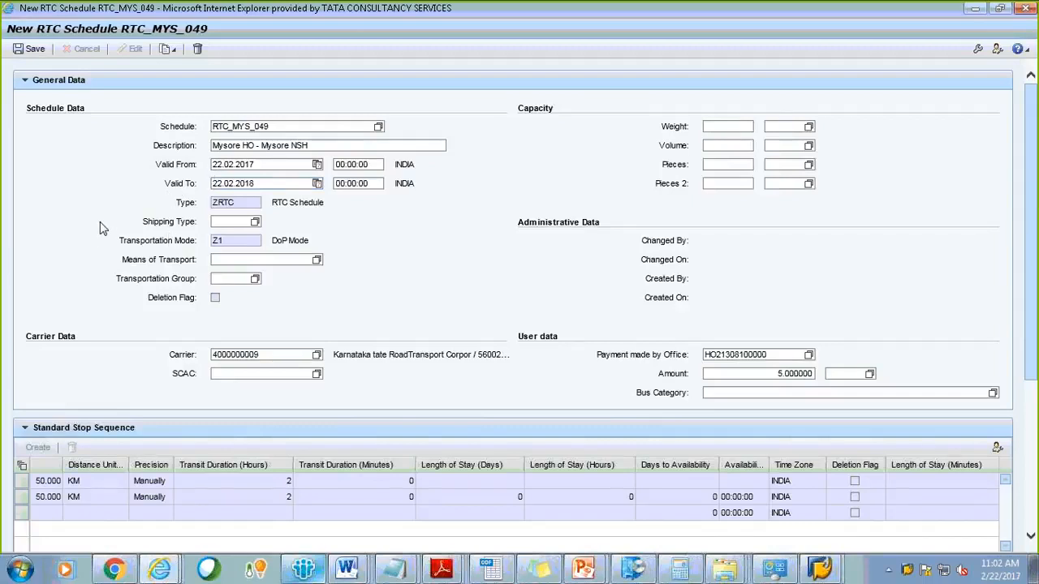
left_click(31, 50)
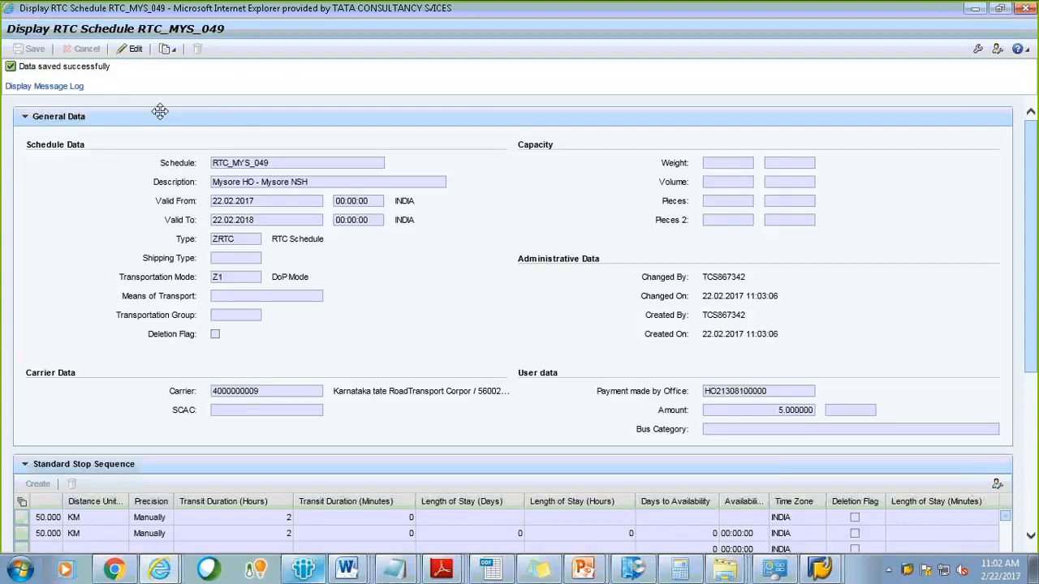
double_click(240, 164)
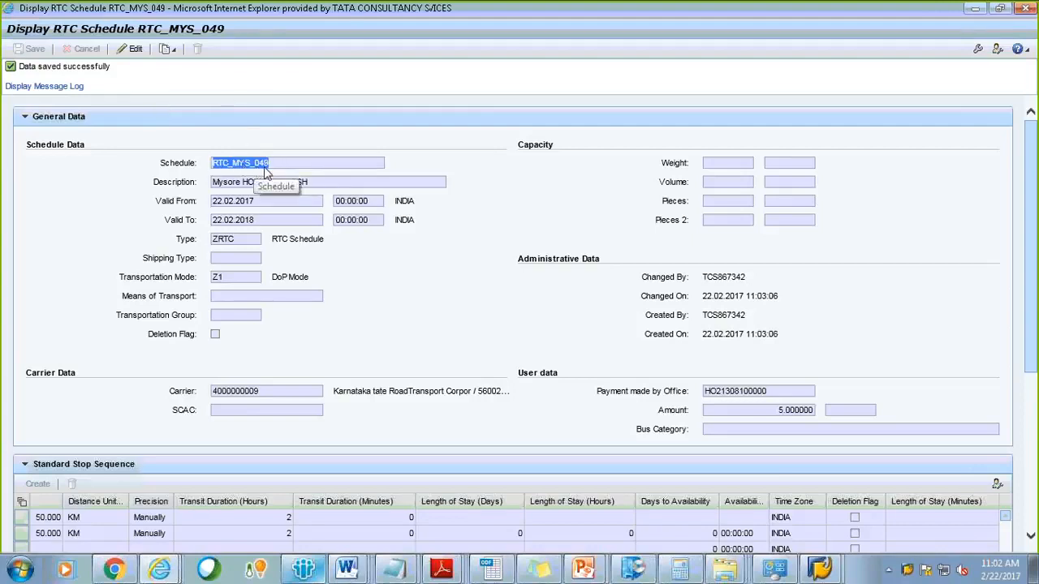